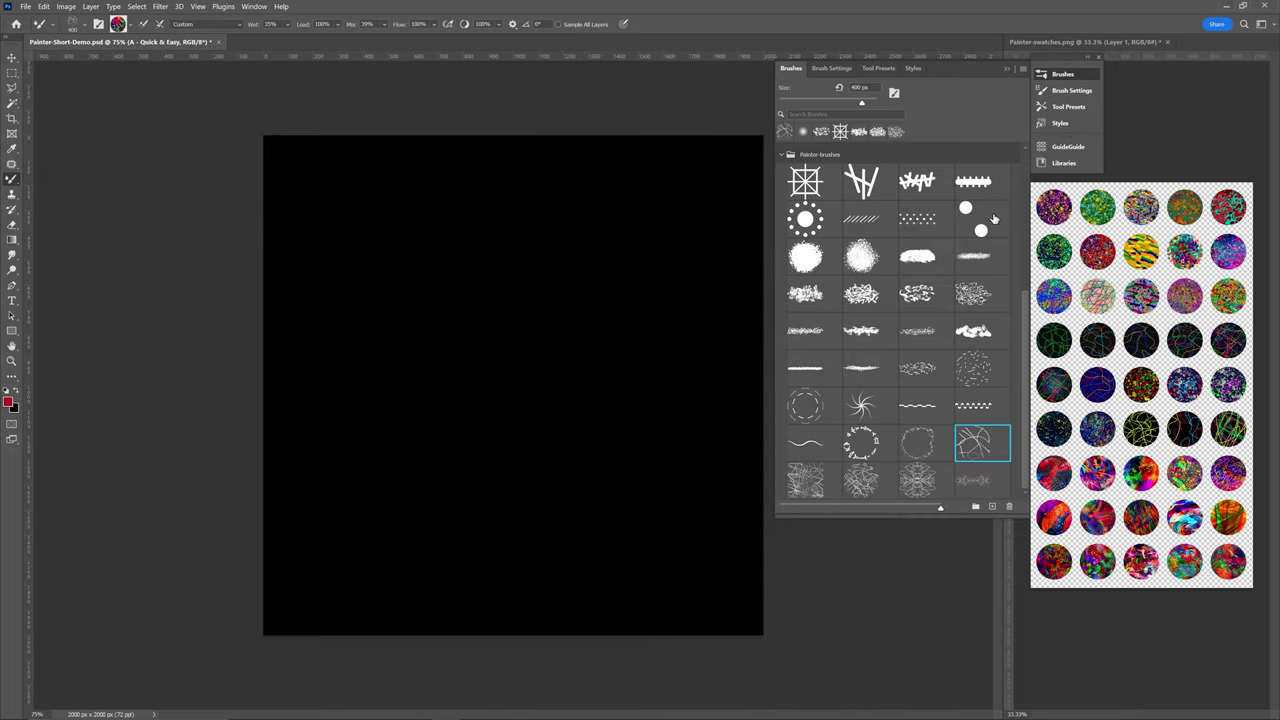
Choose the spiderweb-shaped brush tip and load it at 250 px with the third swatch in the seventh row of Painter-swatches.png.
click(809, 184)
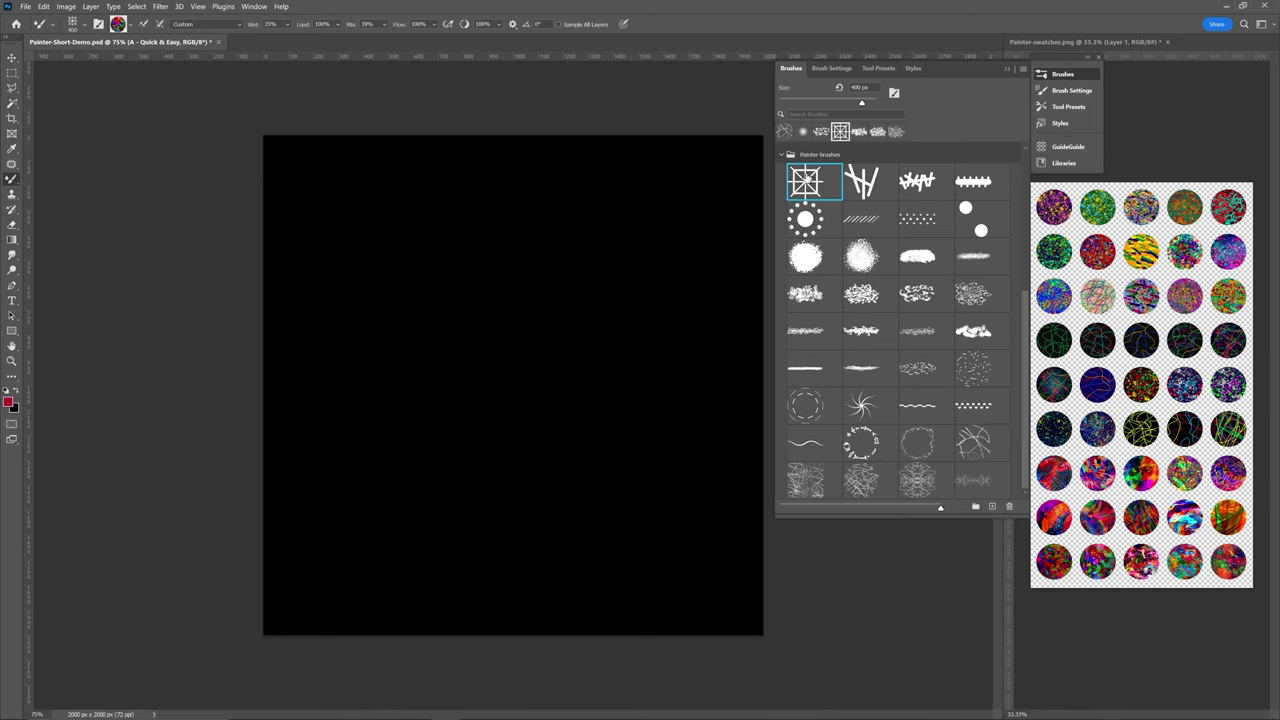
click(1109, 618)
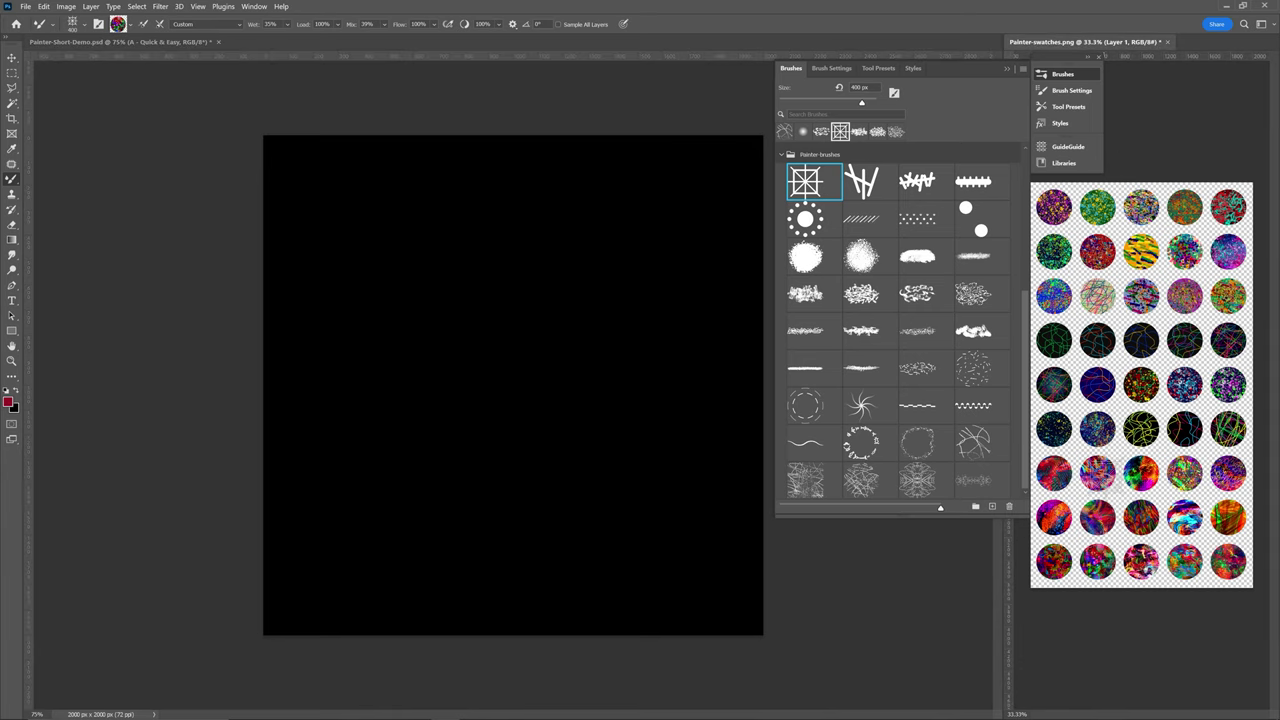
key(bracketleft)
key(bracketleft)
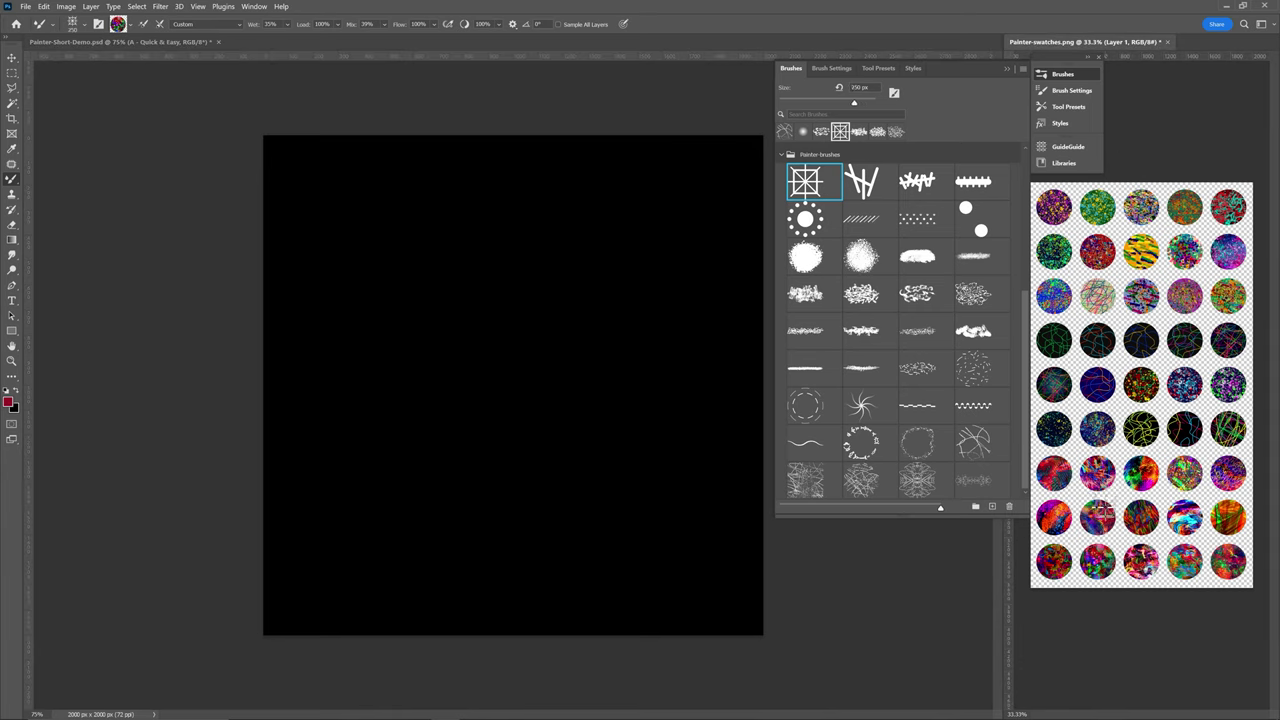
key(bracketleft)
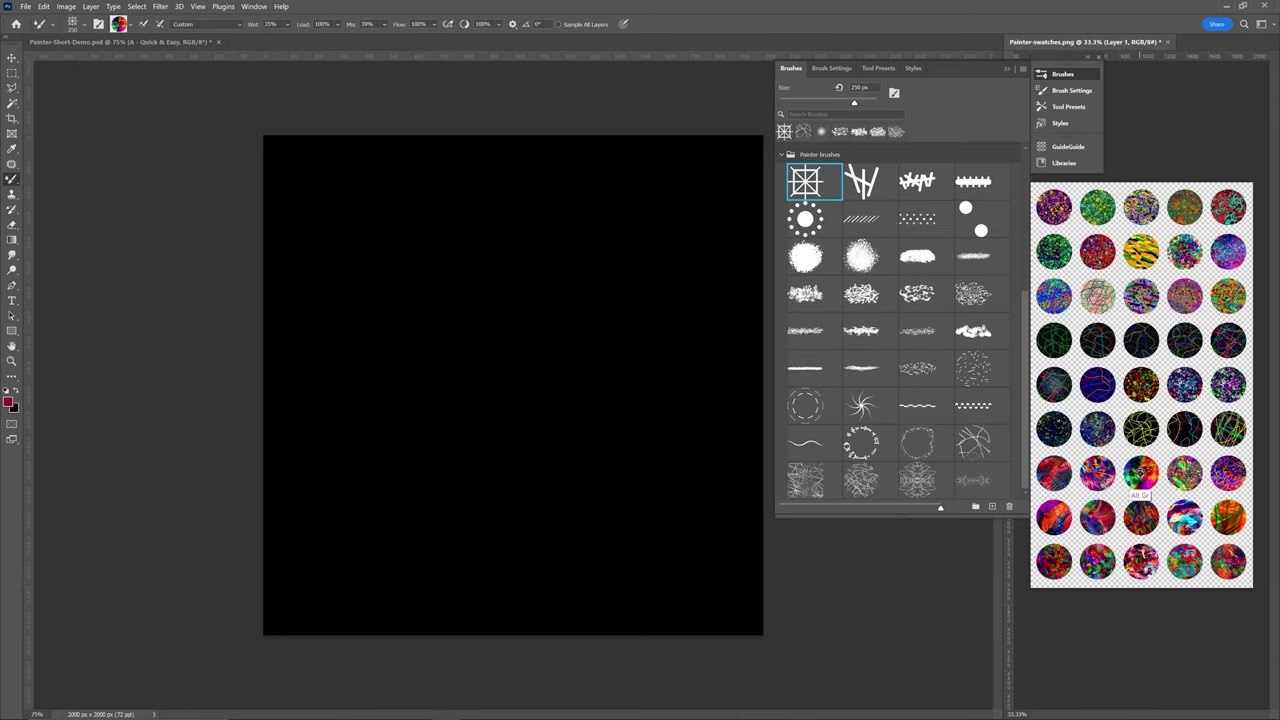
click(247, 105)
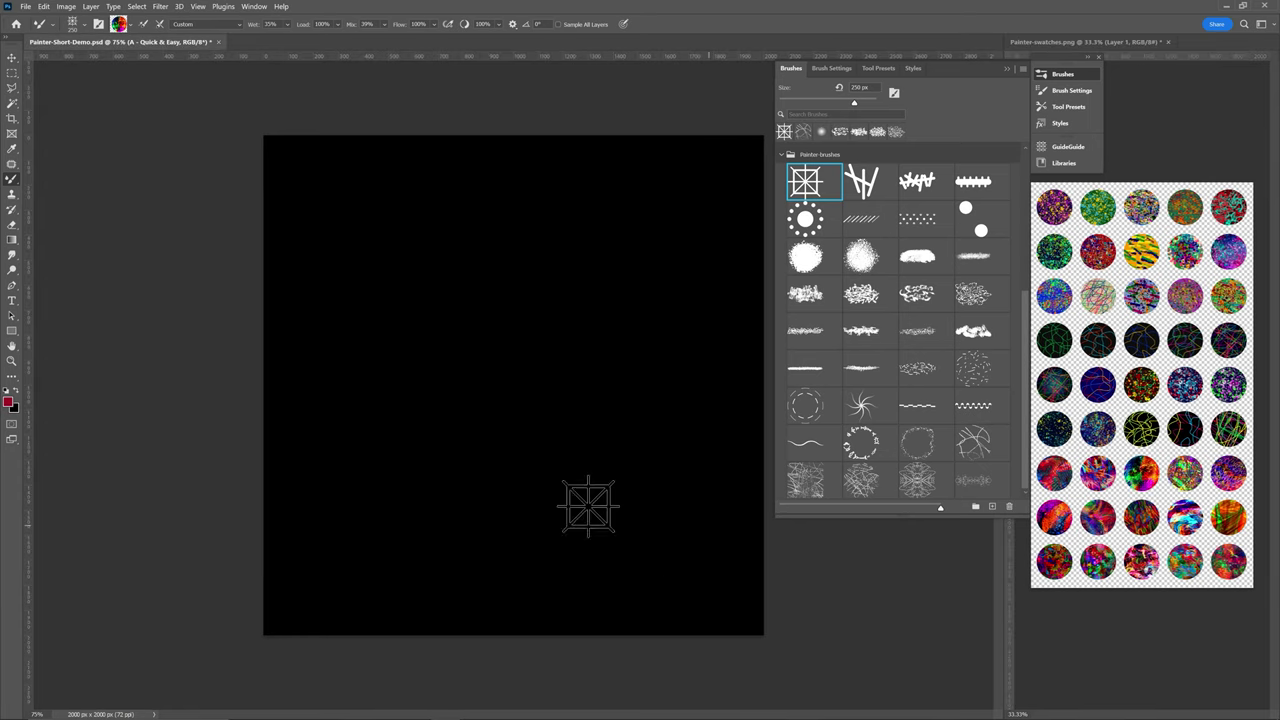
Paint a winding multicoloured ribbon across the black canvas from upper left to lower right at 400 px and undo it.
key(bracketright)
key(bracketright)
key(bracketright)
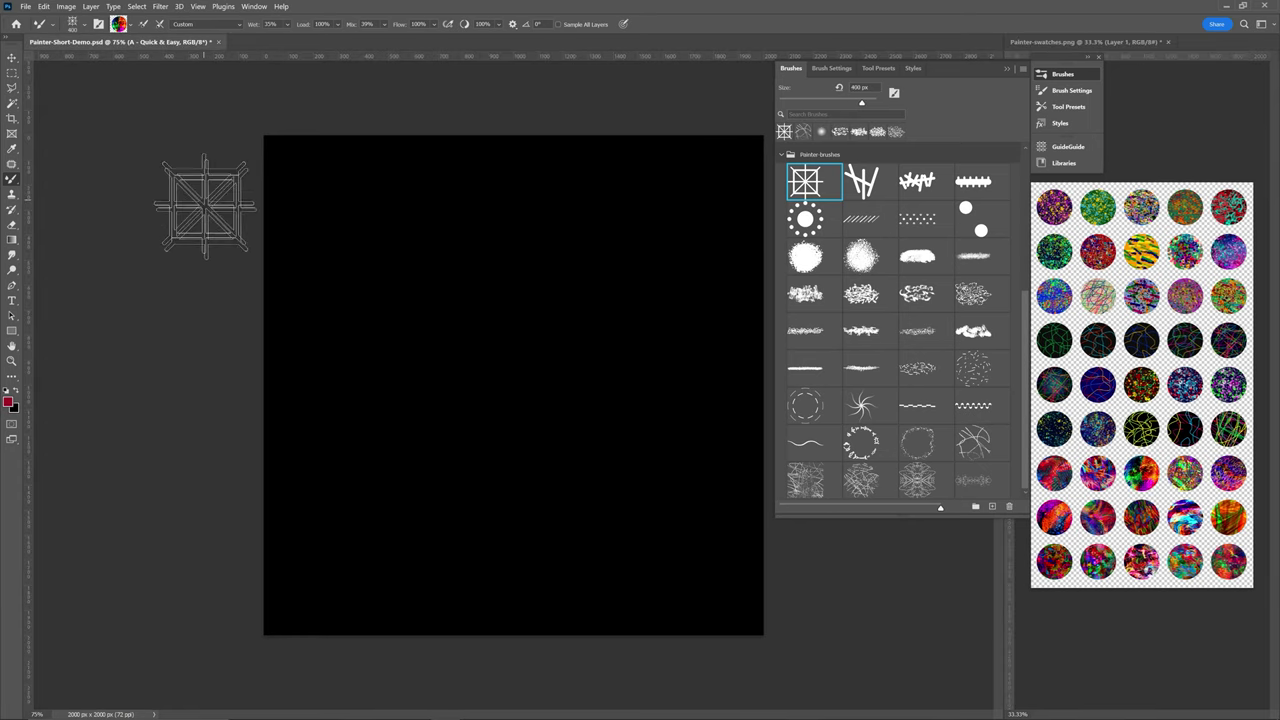
mouse_move(207, 208)
mouse_down()
mouse_move(271, 227)
mouse_move(394, 224)
mouse_move(402, 273)
mouse_move(375, 302)
mouse_move(347, 303)
mouse_move(363, 277)
mouse_move(405, 279)
mouse_move(446, 348)
mouse_move(514, 348)
mouse_move(563, 312)
mouse_move(547, 271)
mouse_move(518, 290)
mouse_move(547, 323)
mouse_move(591, 320)
mouse_move(619, 361)
mouse_move(588, 405)
mouse_move(536, 396)
mouse_move(505, 408)
mouse_move(492, 457)
mouse_move(443, 490)
mouse_move(394, 462)
mouse_move(410, 478)
mouse_move(390, 520)
mouse_move(342, 492)
mouse_move(396, 465)
mouse_move(430, 516)
mouse_move(483, 556)
mouse_move(598, 503)
mouse_move(596, 571)
mouse_move(623, 591)
mouse_move(691, 549)
mouse_move(720, 560)
mouse_move(727, 615)
mouse_move(777, 640)
mouse_move(880, 615)
mouse_up()
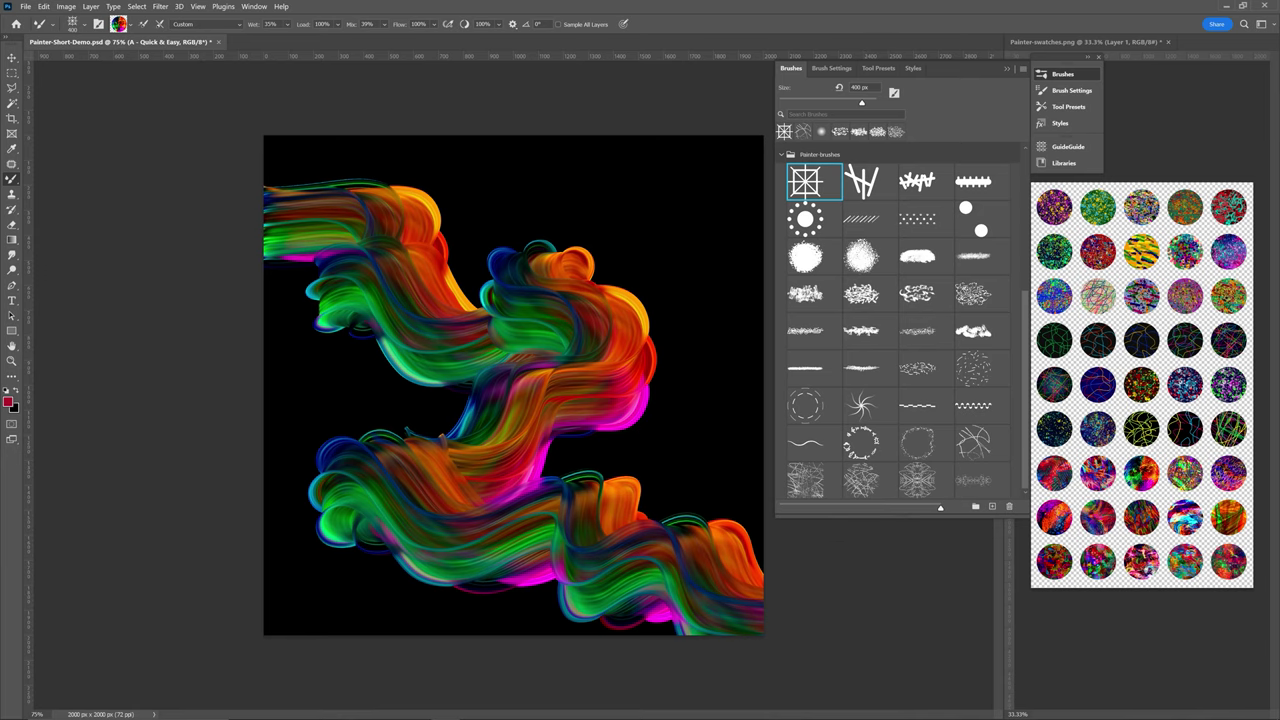
key(ctrl+z)
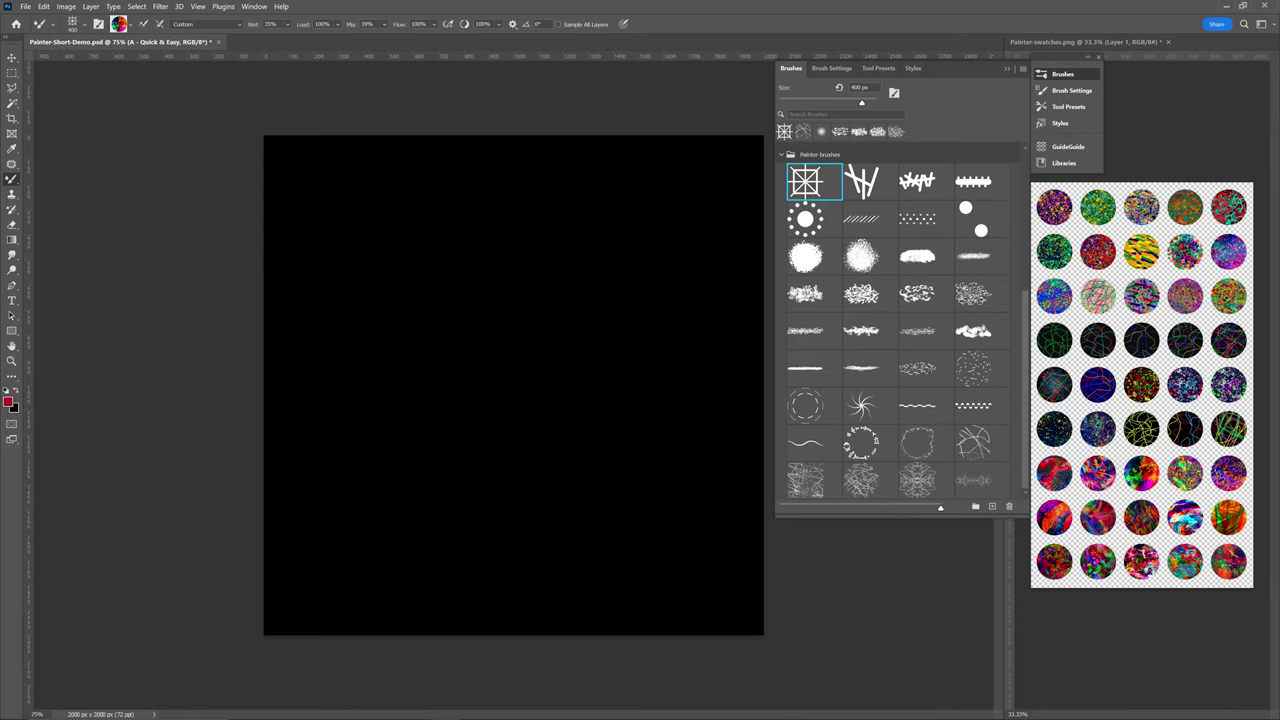
Target B - shading, choose the third brush tip in the fourth visible row, and load the third bottom-row swatch at 300 px.
key(alt+])
click(920, 294)
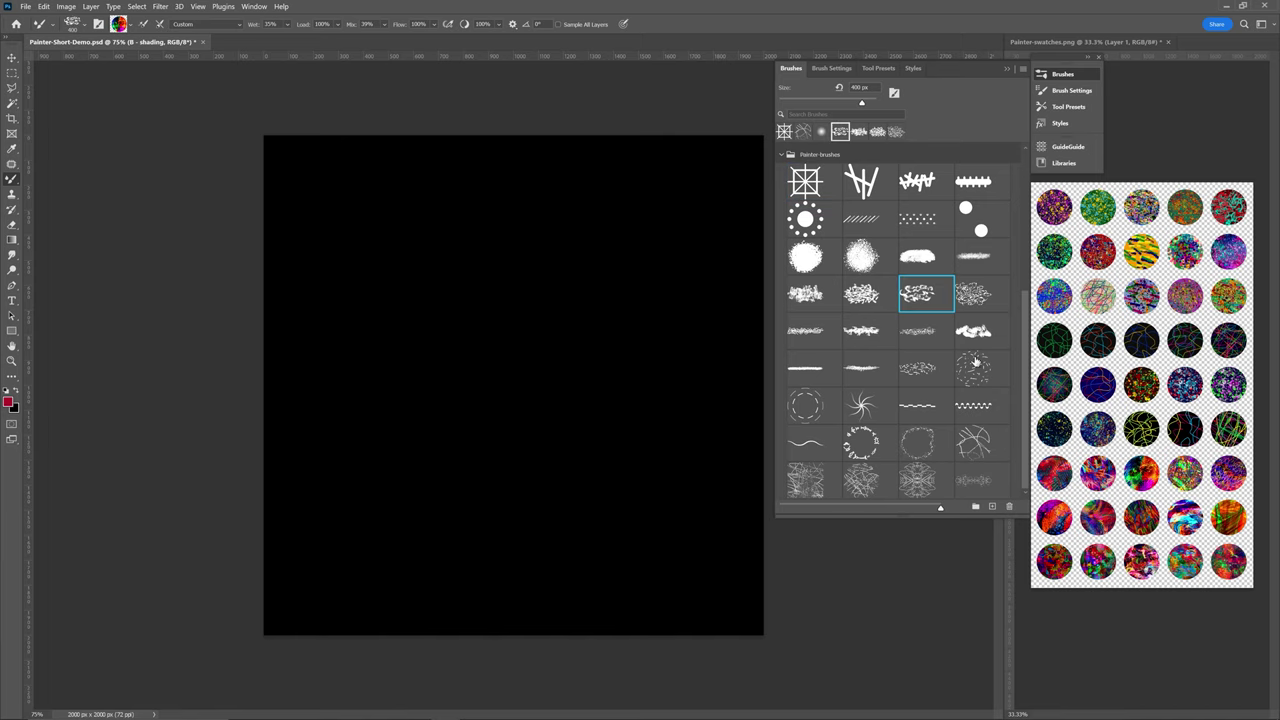
click(1119, 635)
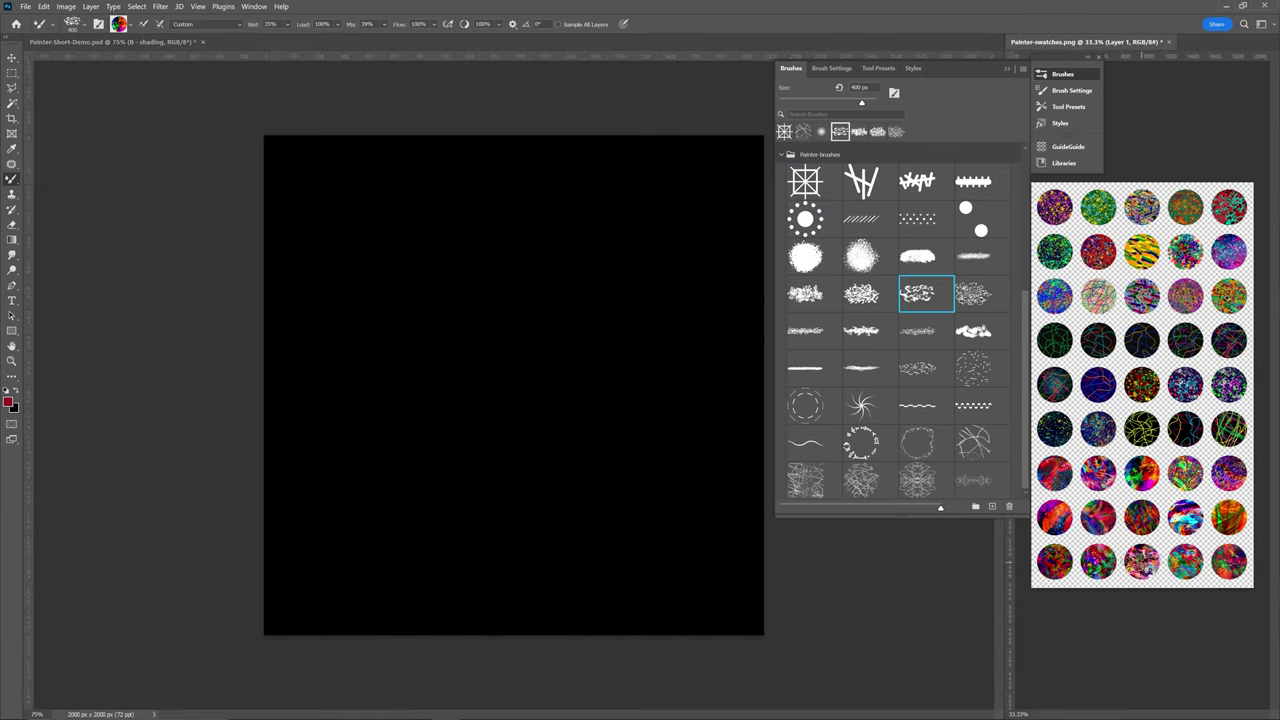
key([)
alt+click(1141, 563)
click(330, 102)
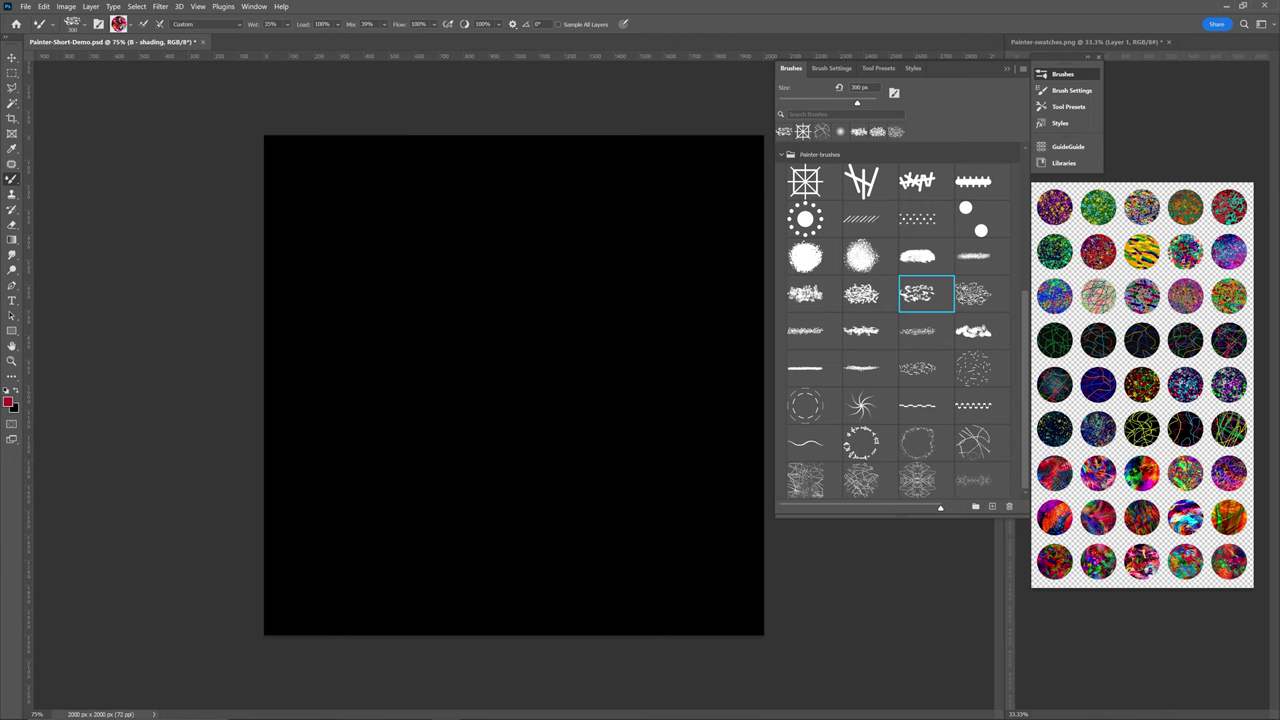
Paint a wavy 500 px ribbon from the upper left to the lower right on the USAGE 03 - pressure sensitive layer.
key(])
key(])
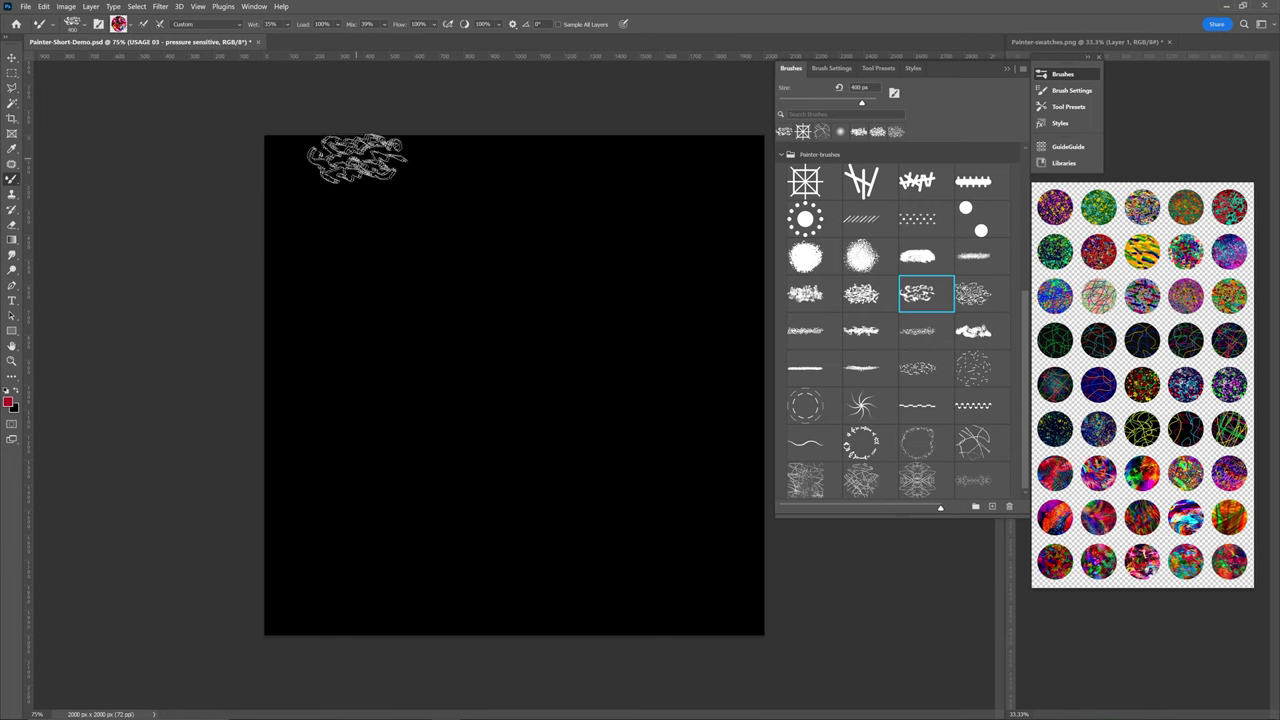
key(bracketright)
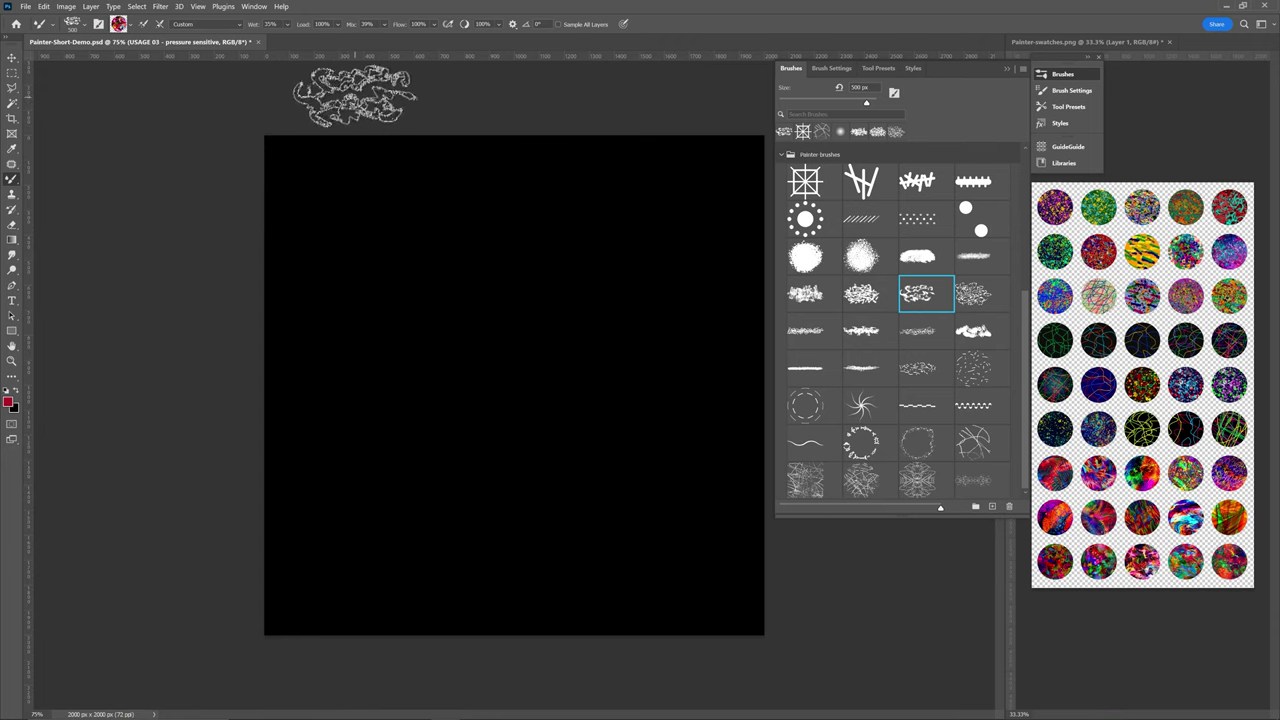
mouse_move(334, 120)
mouse_down()
mouse_move(322, 205)
mouse_move(454, 195)
mouse_move(484, 230)
mouse_move(456, 365)
mouse_move(514, 372)
mouse_move(565, 332)
mouse_move(594, 330)
mouse_move(605, 380)
mouse_move(572, 443)
mouse_move(567, 508)
mouse_move(601, 510)
mouse_move(634, 488)
mouse_move(654, 498)
mouse_move(644, 595)
mouse_move(749, 620)
mouse_move(769, 652)
mouse_move(805, 535)
mouse_up()
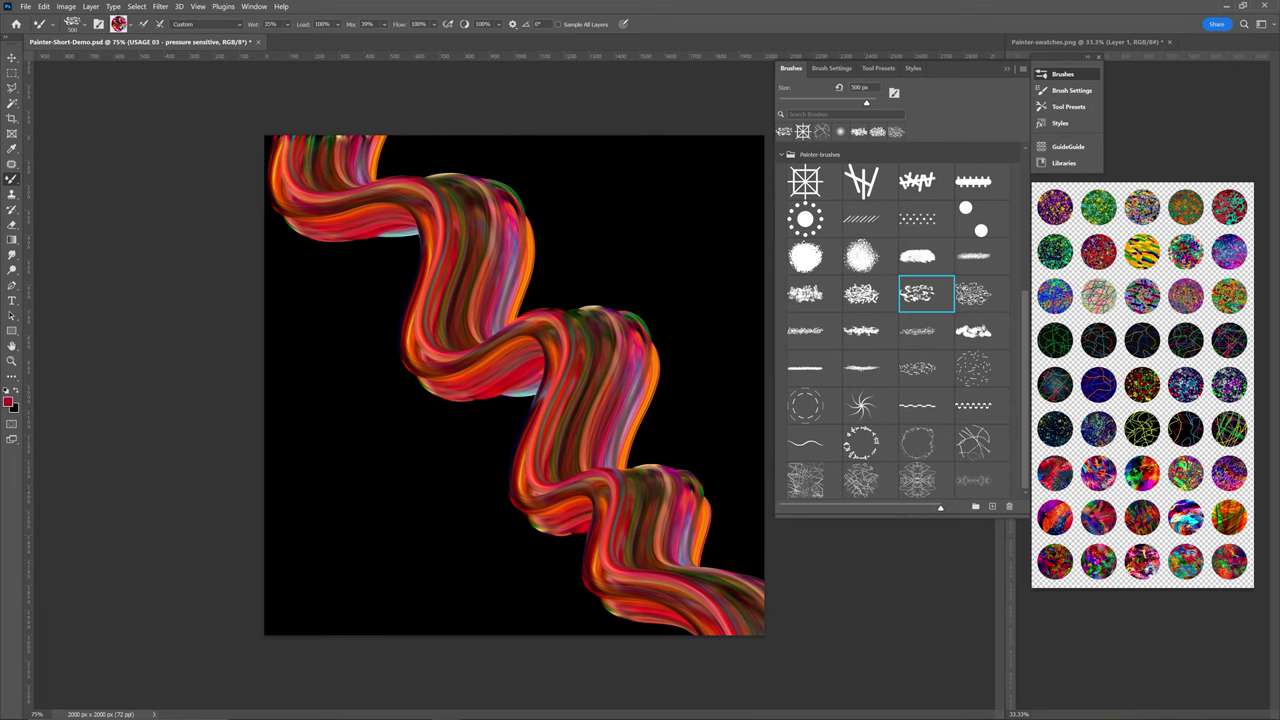
Target the shadows layer and set up the Brush tool with the Soft Round tip.
key(alt+])
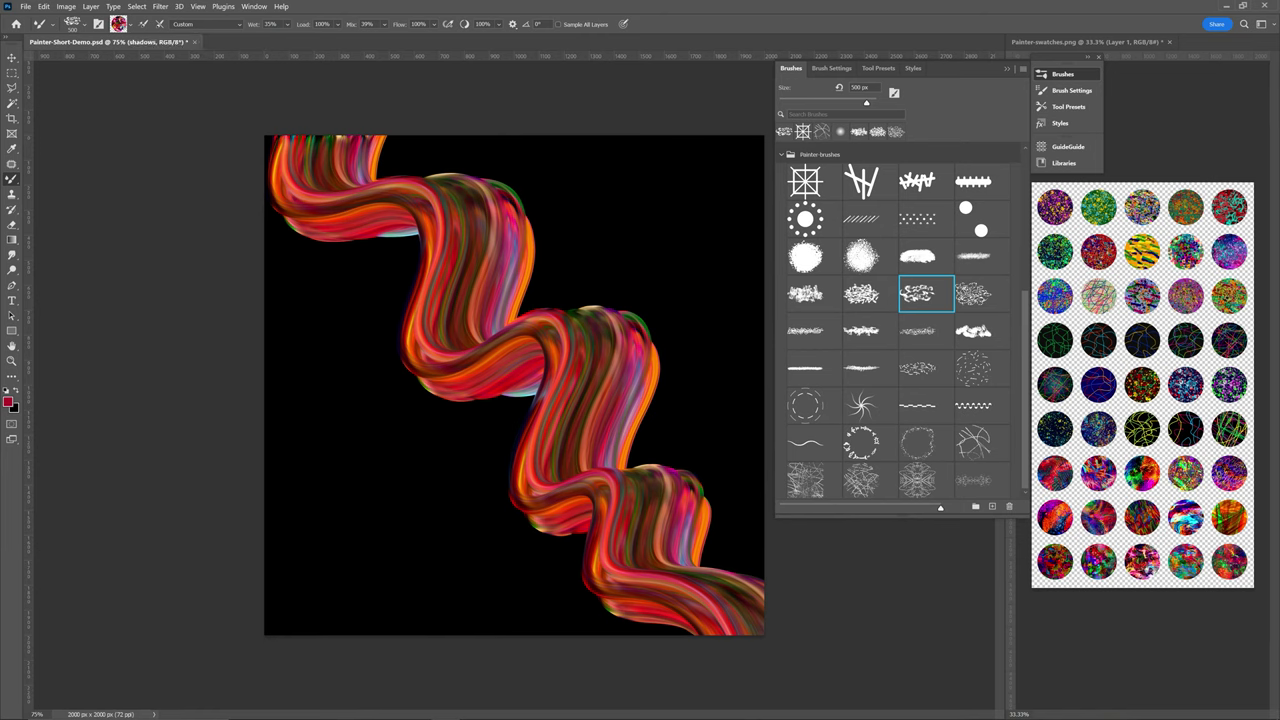
right_click(10, 179)
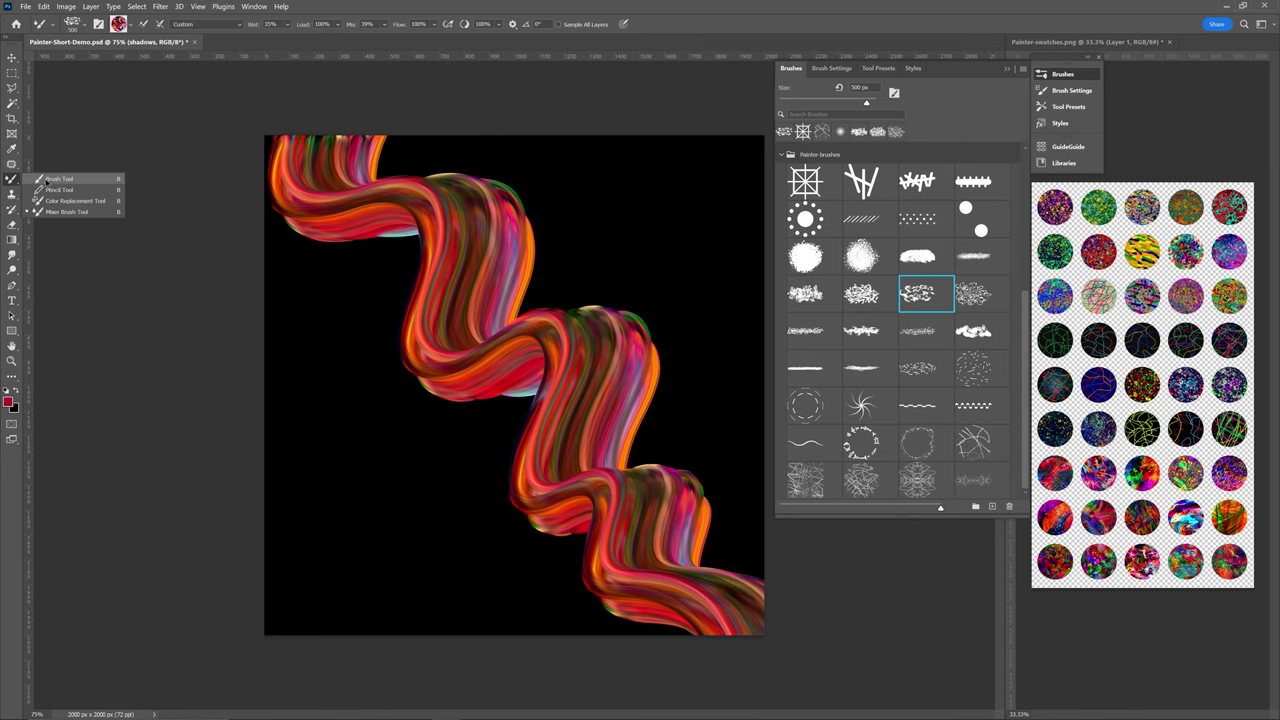
click(46, 179)
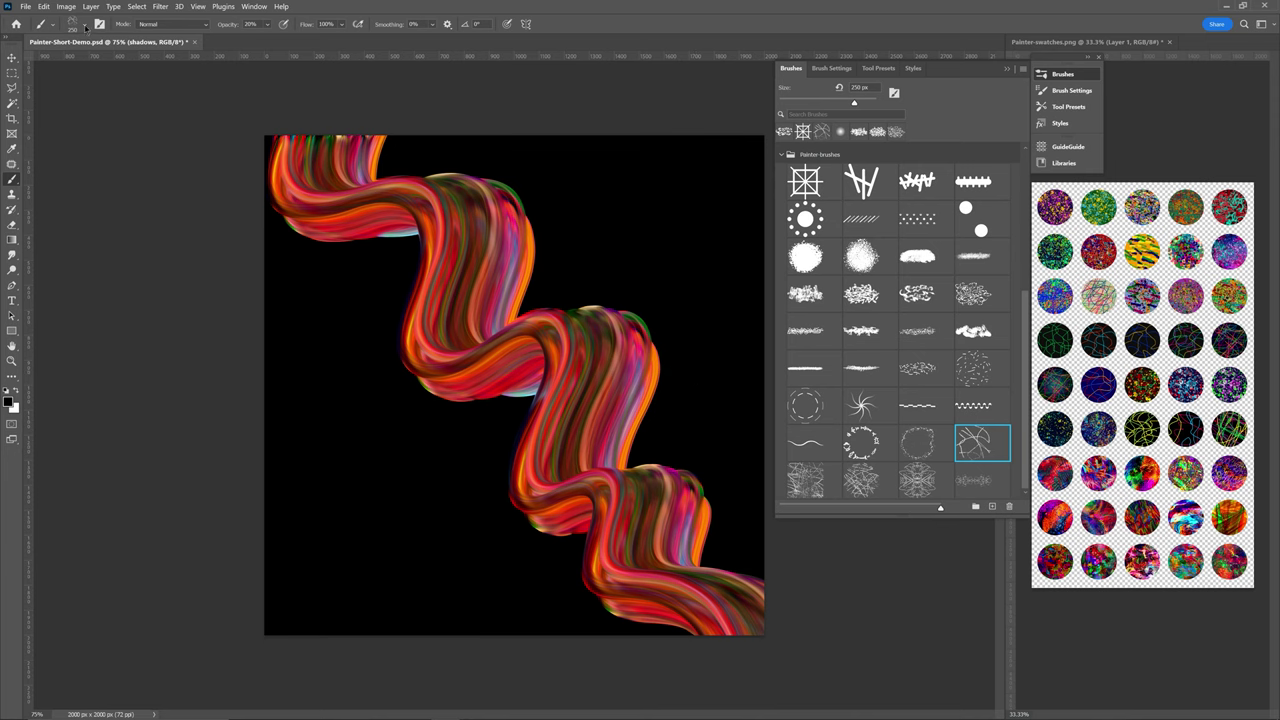
click(85, 27)
click(63, 176)
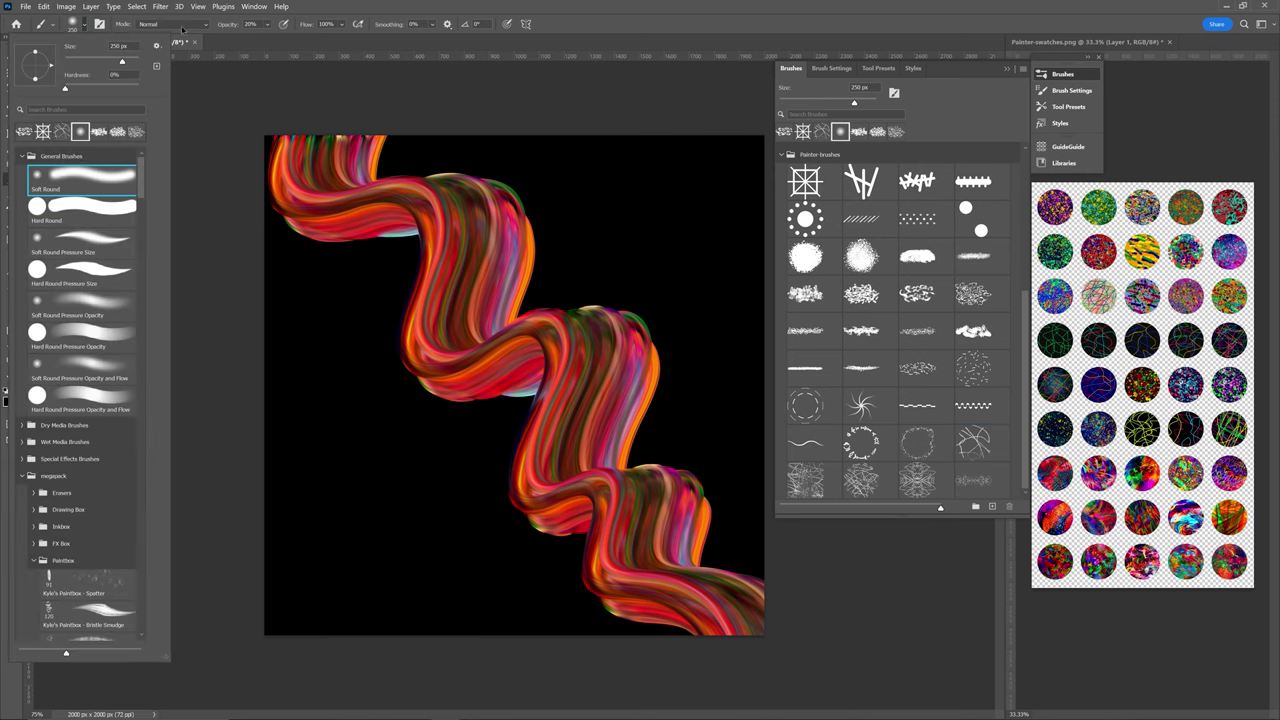
click(343, 8)
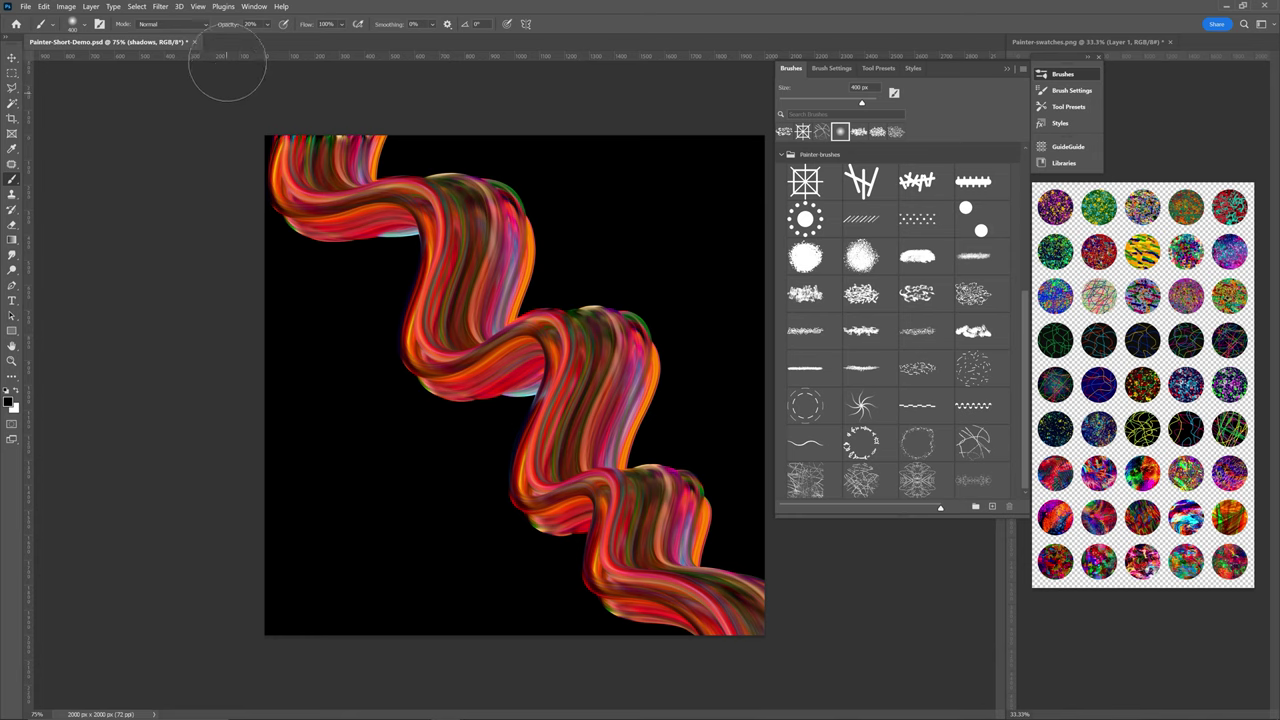
Shade the ribbon's top end and first large fold in black at 20% opacity, using brush sizes of 250 to 300 px.
key(bracketleft)
drag(334, 164, 377, 151)
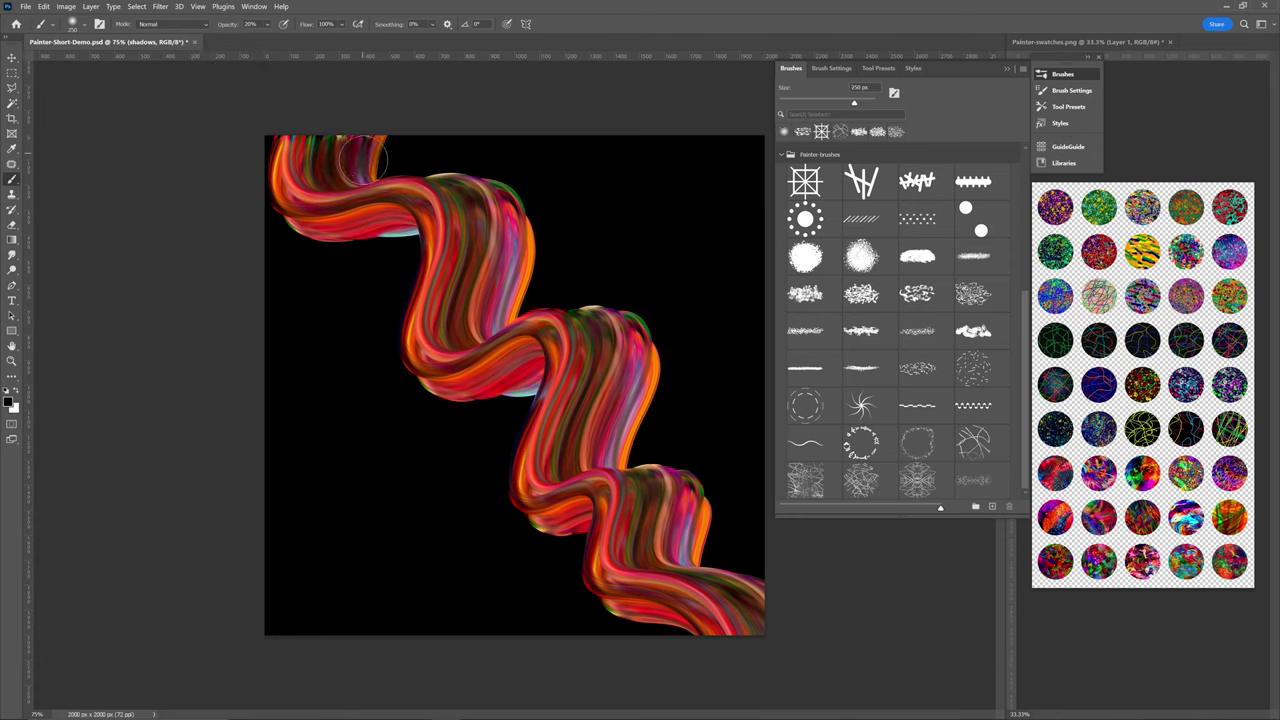
key(bracketleft)
key(bracketleft)
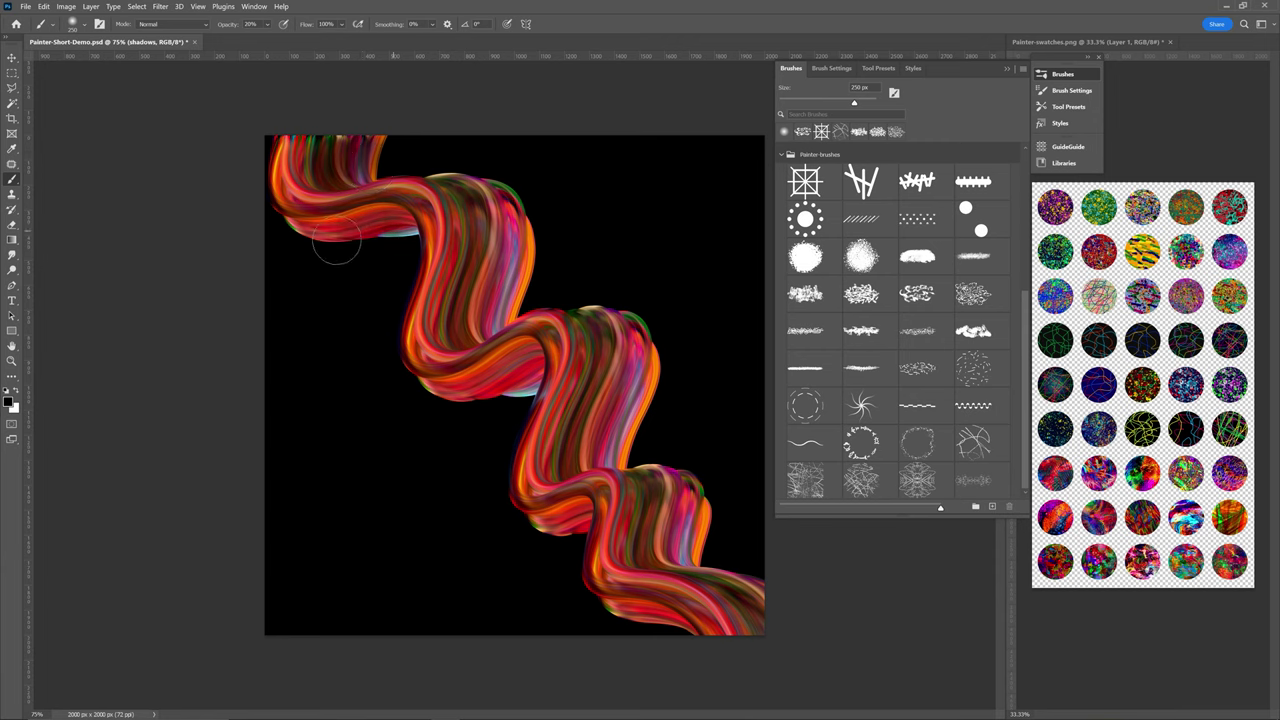
key(bracketright)
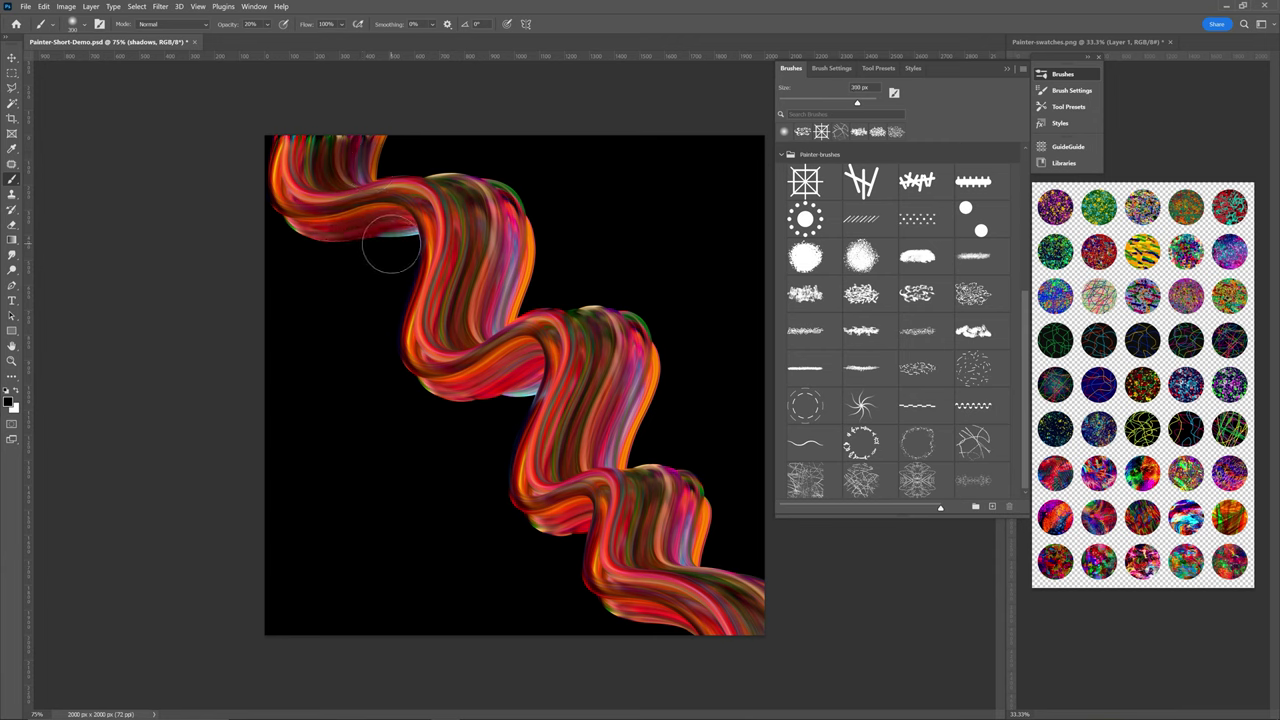
drag(477, 279, 513, 245)
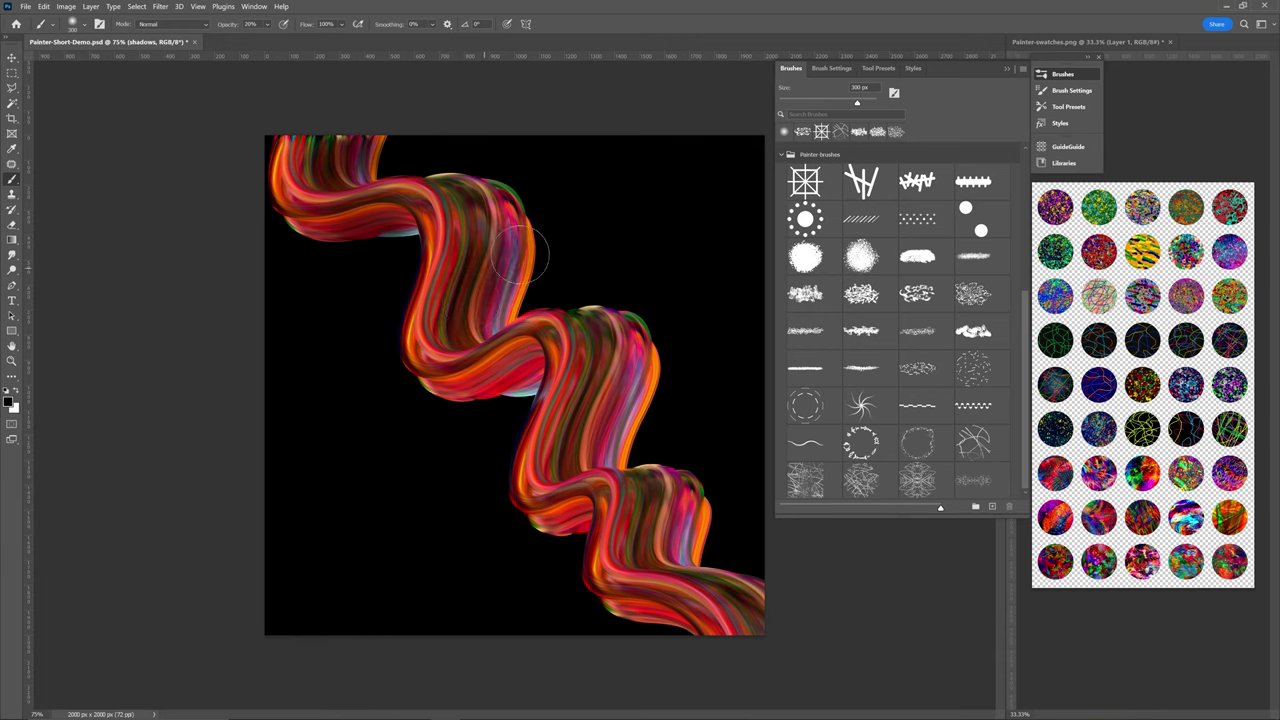
drag(471, 313, 529, 251)
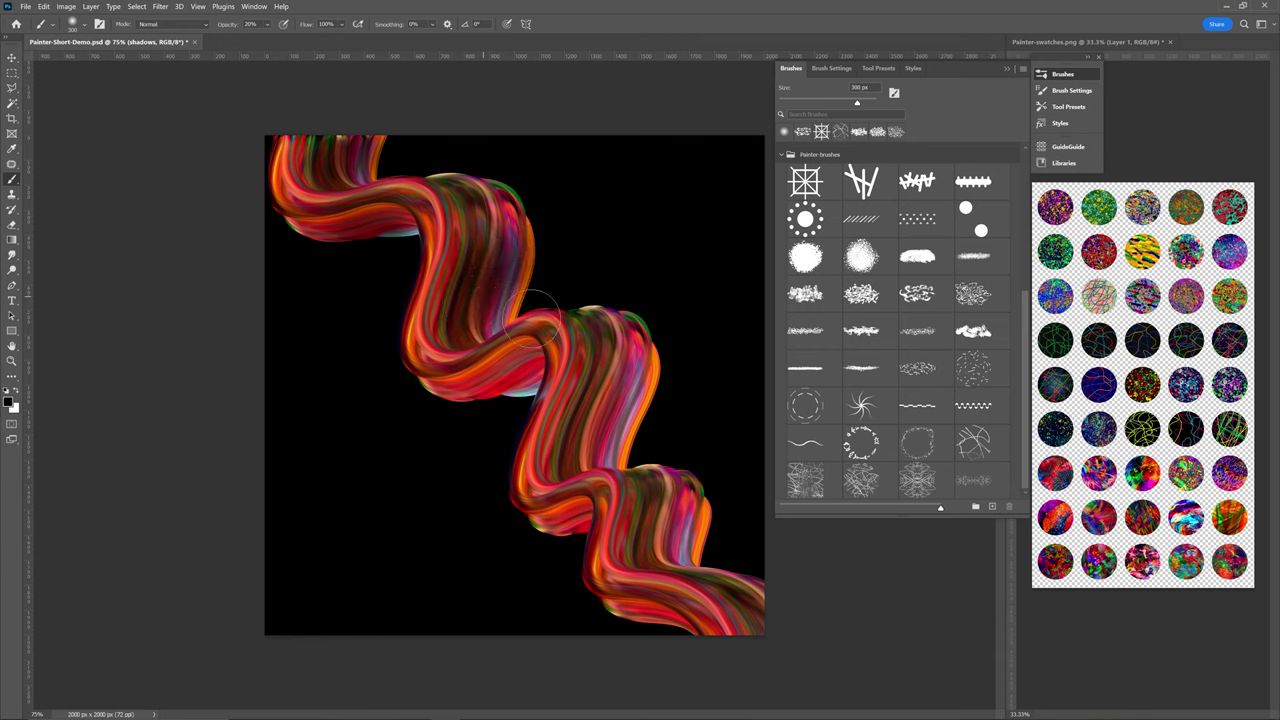
Paint black shadows into the ribbon's second and third folds at 20% opacity.
mouse_move(574, 442)
mouse_down()
mouse_move(606, 421)
mouse_move(602, 401)
mouse_move(585, 399)
mouse_move(630, 387)
mouse_move(583, 440)
mouse_move(621, 436)
mouse_move(585, 453)
mouse_up()
key([)
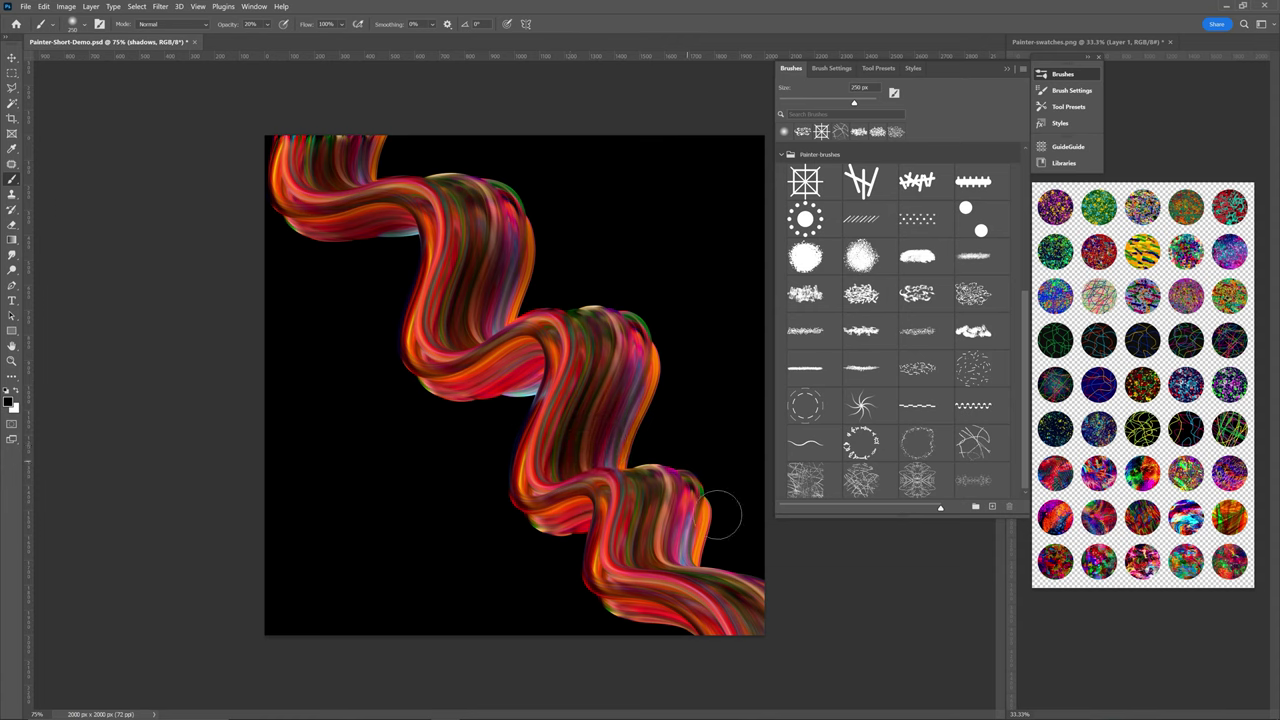
key(bracketright)
drag(651, 539, 698, 535)
click(676, 535)
key(bracketleft)
key(bracketleft)
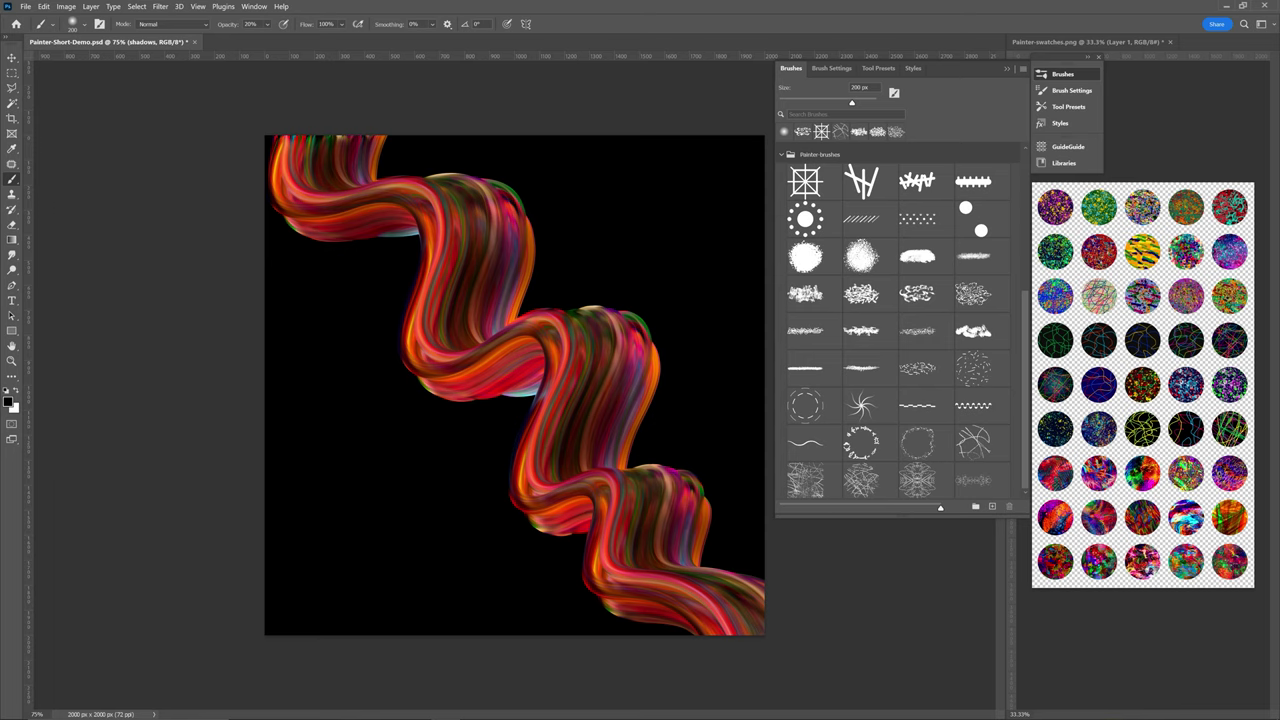
Target the highlights layer, swap the foreground to white, and brighten the ribbon's top end with a 200 px brush.
key(alt+bracketright)
click(15, 390)
key(bracketright)
key(bracketleft)
mouse_move(291, 196)
mouse_down()
mouse_move(278, 162)
mouse_move(297, 137)
mouse_up()
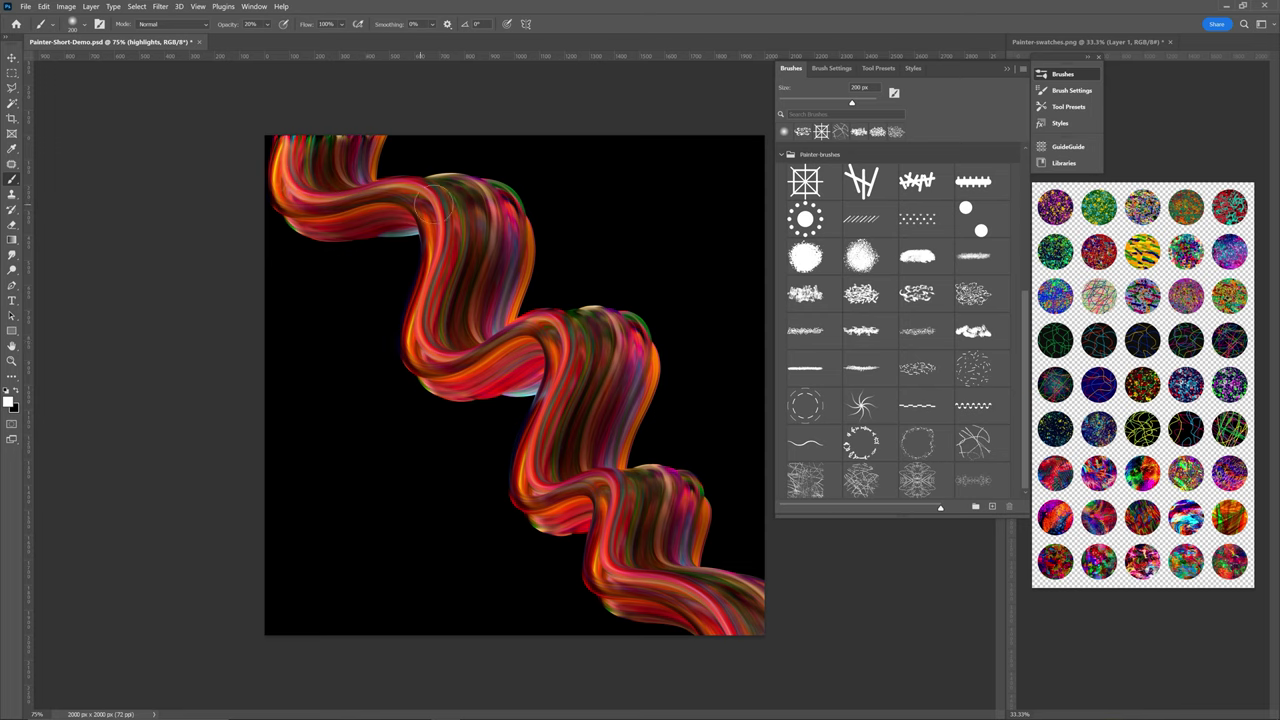
Paint white highlights over the ribbon's first large fold and the curves on either side, using brush sizes of 150 to 300 px.
drag(439, 198, 553, 214)
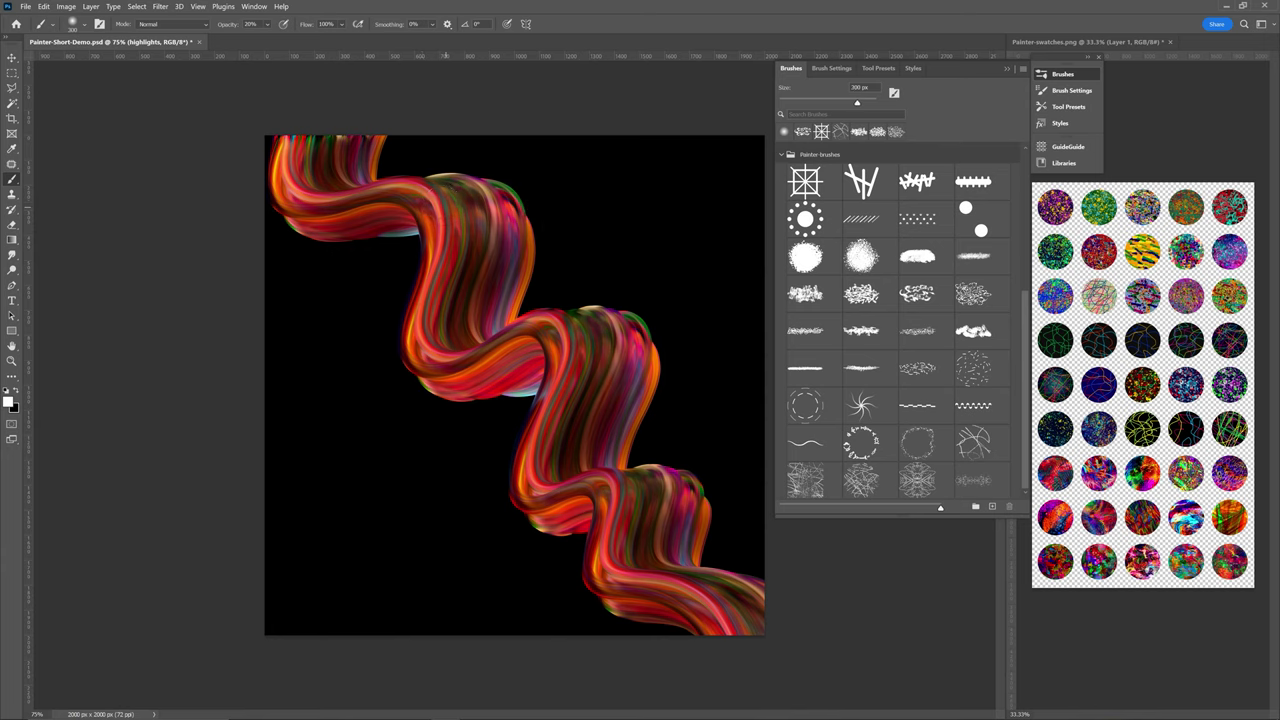
mouse_move(445, 207)
mouse_down()
mouse_move(484, 224)
mouse_move(456, 192)
mouse_move(513, 195)
mouse_move(472, 202)
mouse_up()
key(bracketleft)
drag(318, 210, 407, 200)
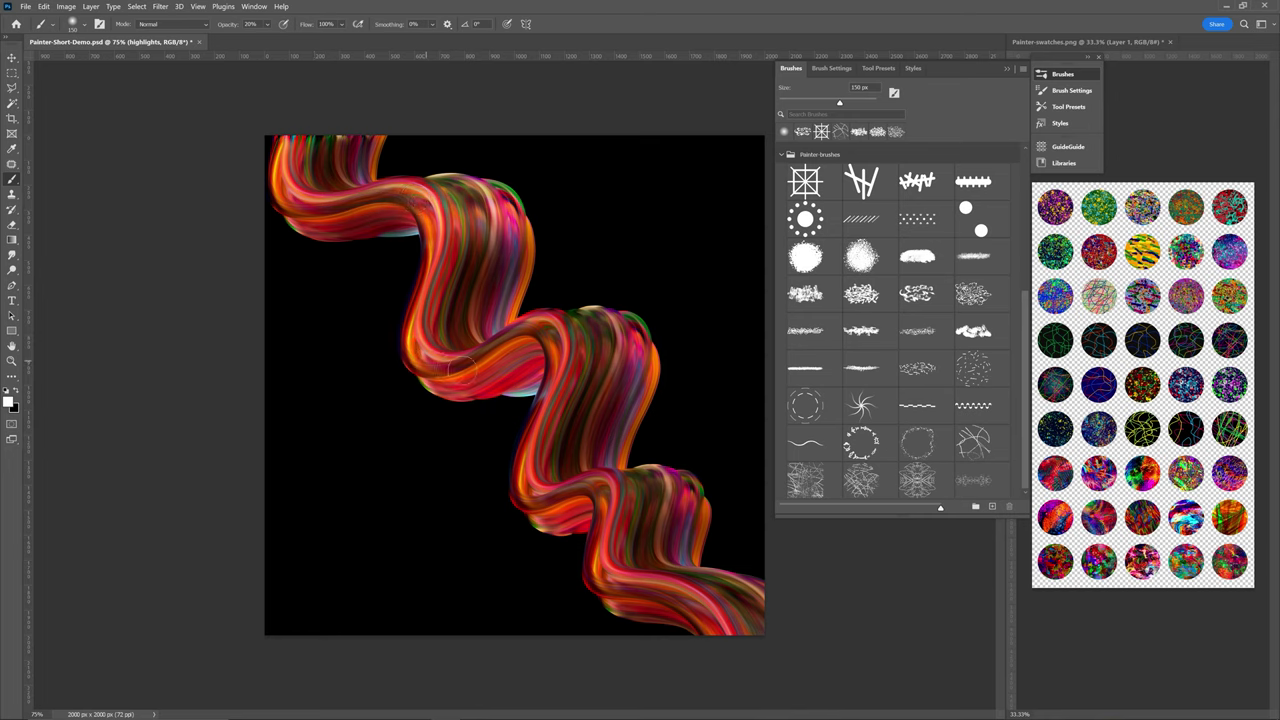
mouse_move(462, 371)
mouse_down()
mouse_move(542, 325)
mouse_move(548, 336)
mouse_move(543, 358)
mouse_move(536, 328)
mouse_move(474, 350)
mouse_up()
Paint a white highlight across the crest of the ribbon's second fold with an enlarged soft brush.
key(bracketright)
key(bracketright)
key(bracketright)
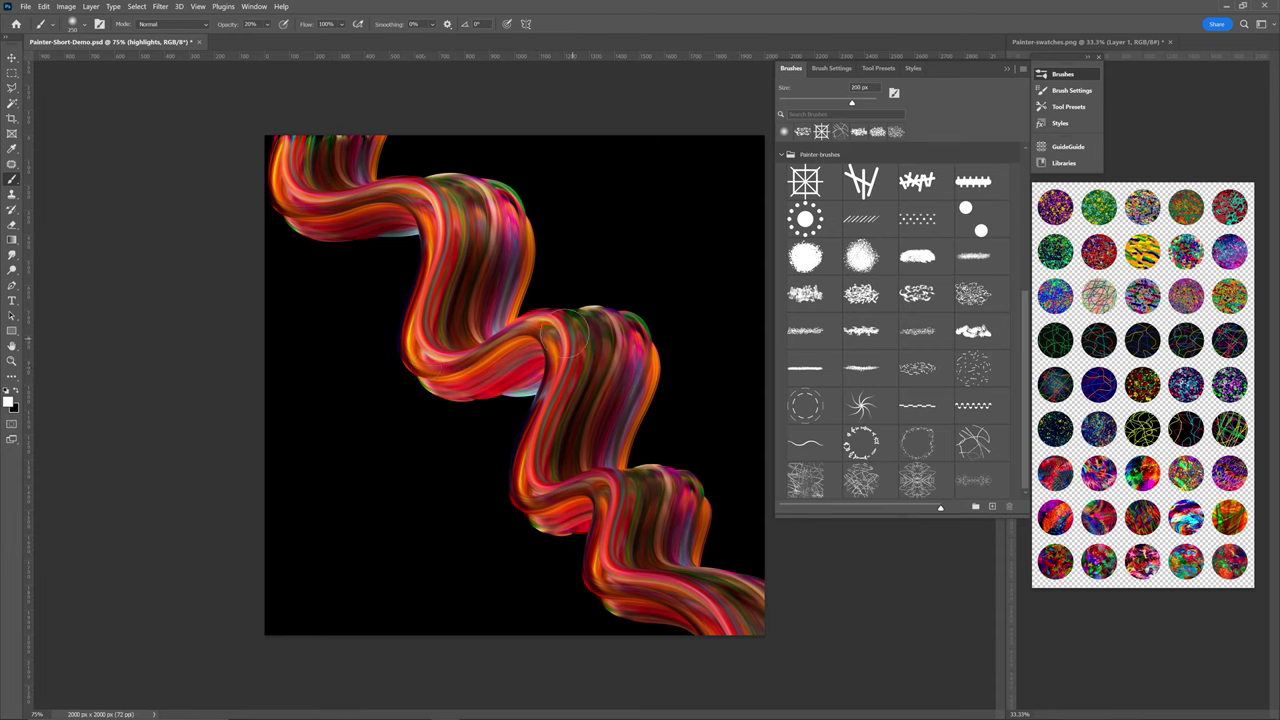
mouse_move(565, 333)
mouse_down()
mouse_move(600, 350)
mouse_move(580, 324)
mouse_move(590, 340)
mouse_up()
Resize the soft brush and highlight the curve leading into the crest of the ribbon's third fold.
key(bracketleft)
key(bracketleft)
key(bracketleft)
key(bracketleft)
key(bracketleft)
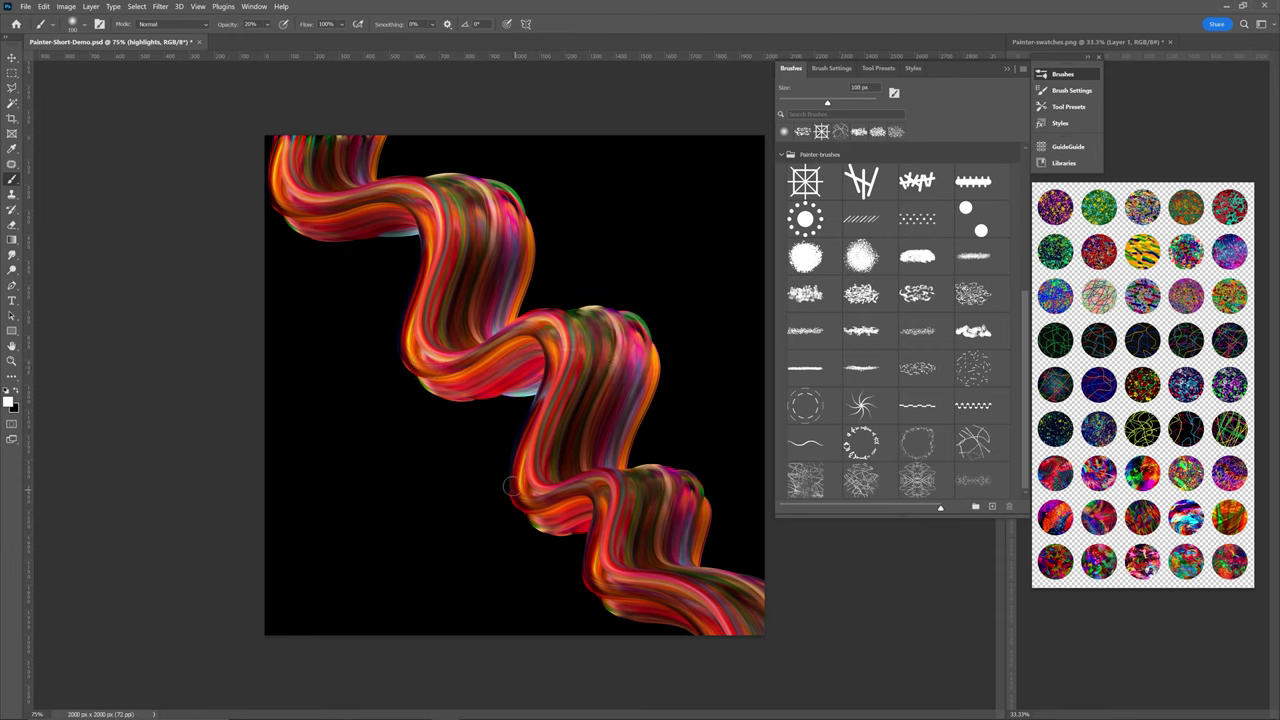
key(bracketright)
key(bracketright)
drag(566, 489, 690, 498)
Brighten the ribbon's tail near the lower-right corner with white strokes at 250 px.
key(bracketright)
key(bracketright)
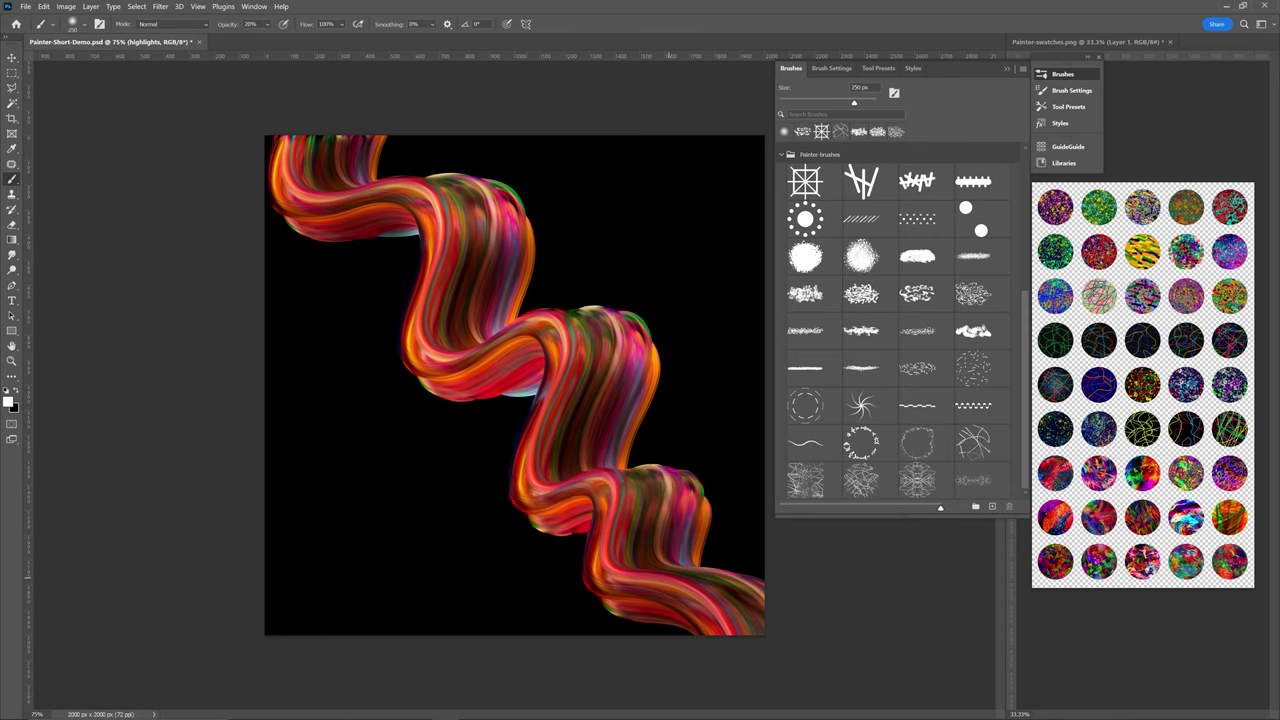
drag(699, 588, 745, 588)
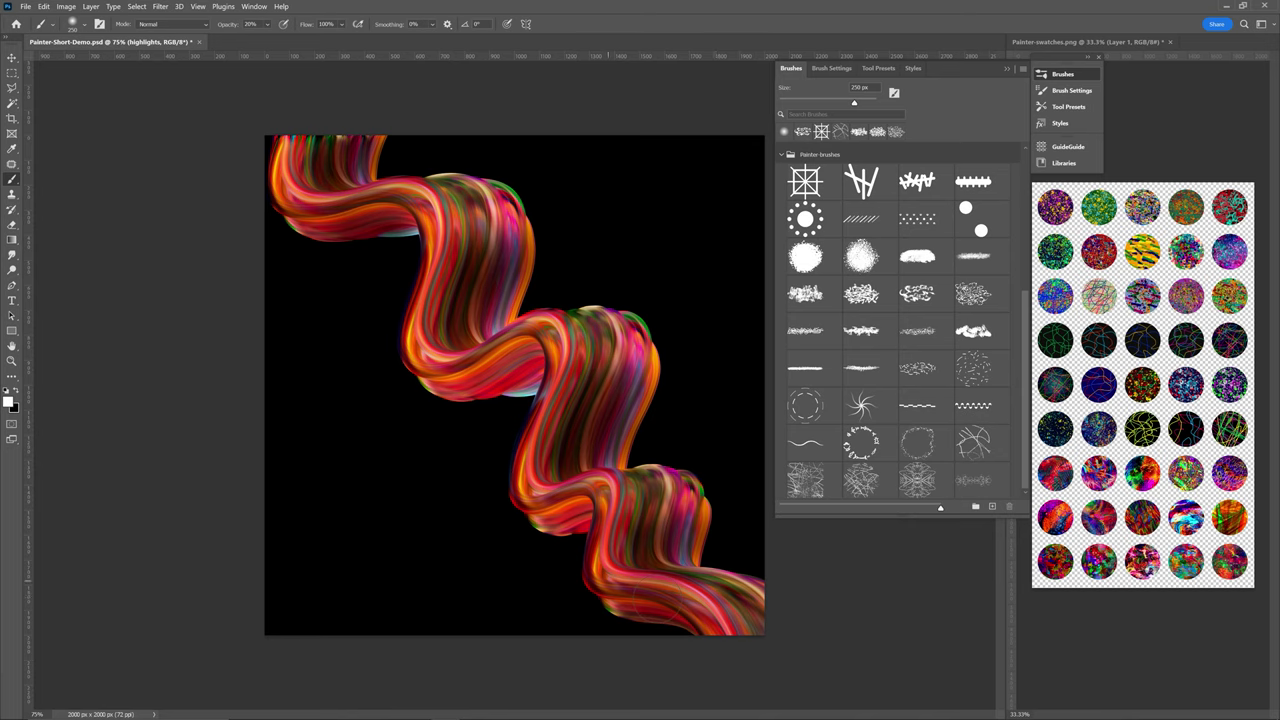
drag(610, 581, 703, 601)
Add a finer 125 px highlight to the start of the ribbon's tail and clear the artwork from the canvas.
key(bracketleft)
key(bracketleft)
key(bracketleft)
key(bracketleft)
key(bracketleft)
drag(627, 582, 668, 588)
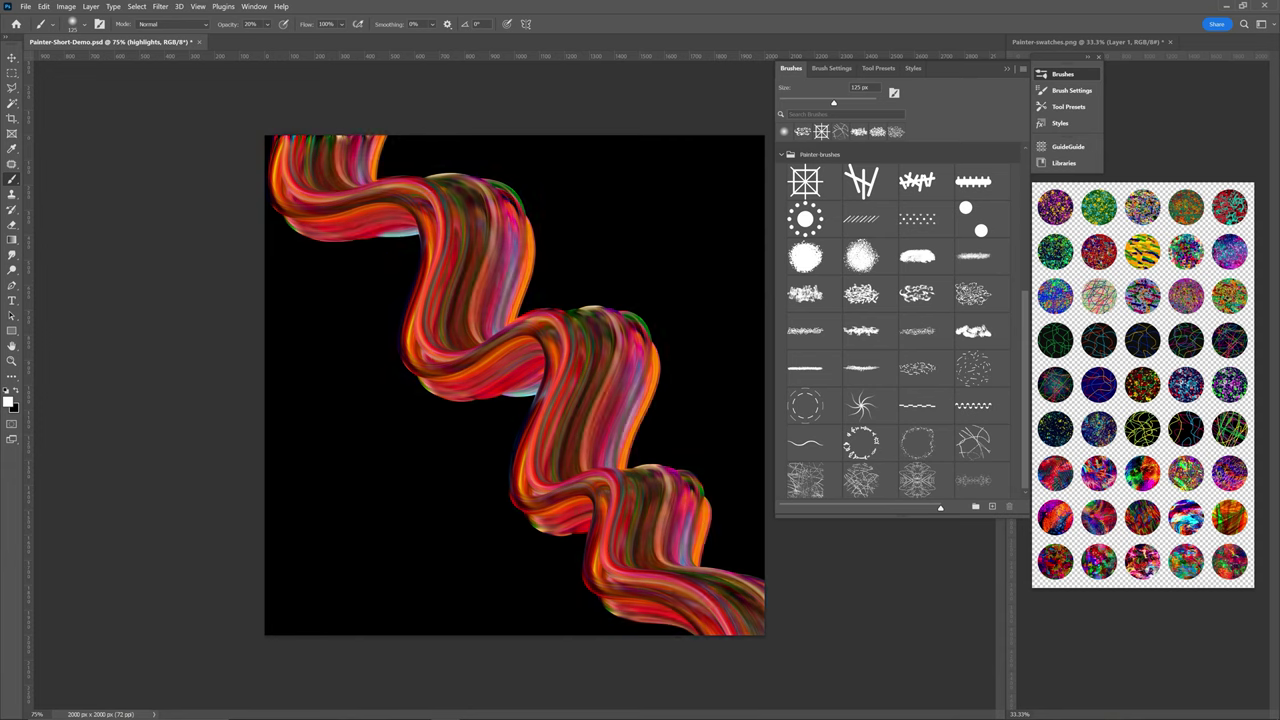
key(ctrl+z)
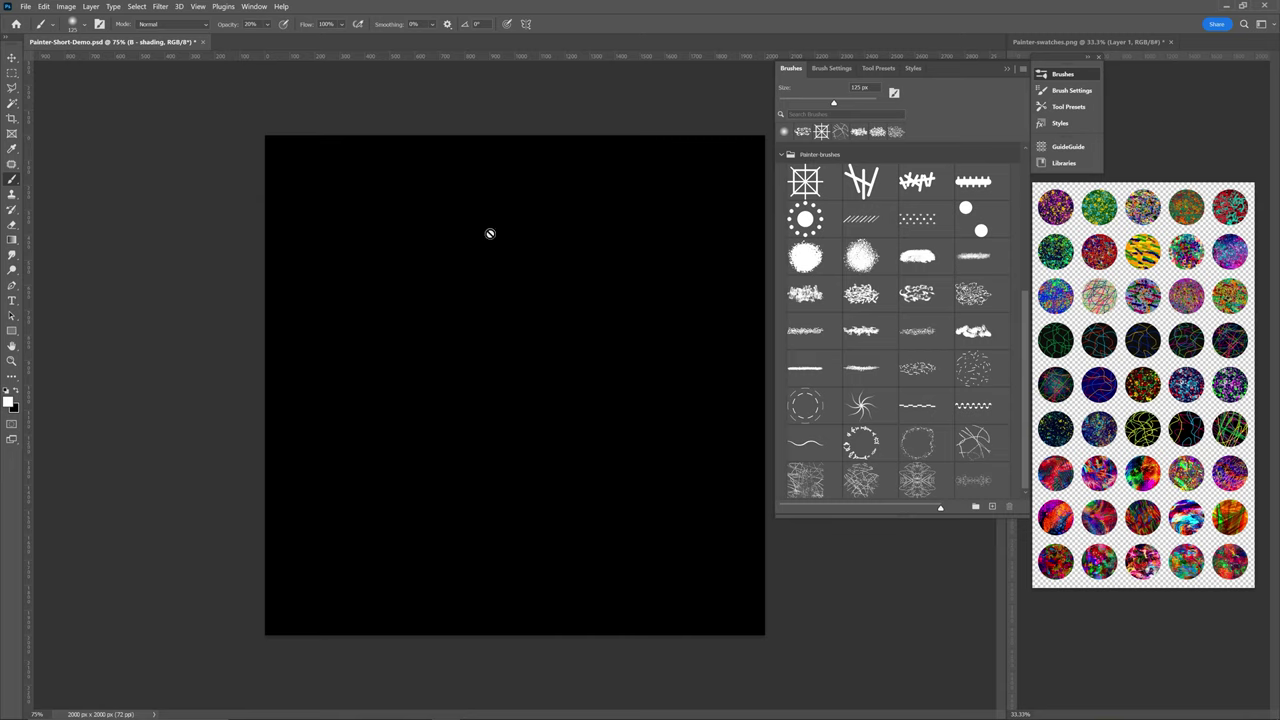
Set up the Mixer Brush with the crossing-lines tip at 250 px, loaded from the second swatch in the last row of Painter-swatches.png.
right_click(11, 177)
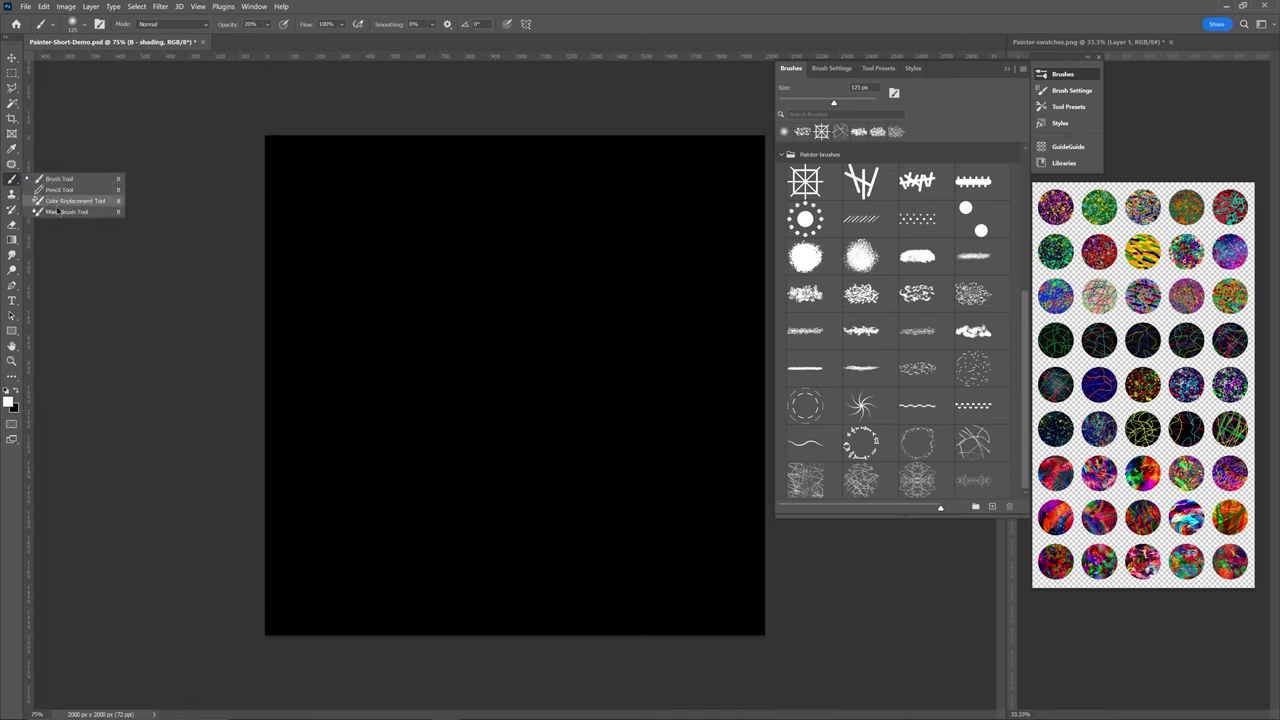
click(57, 211)
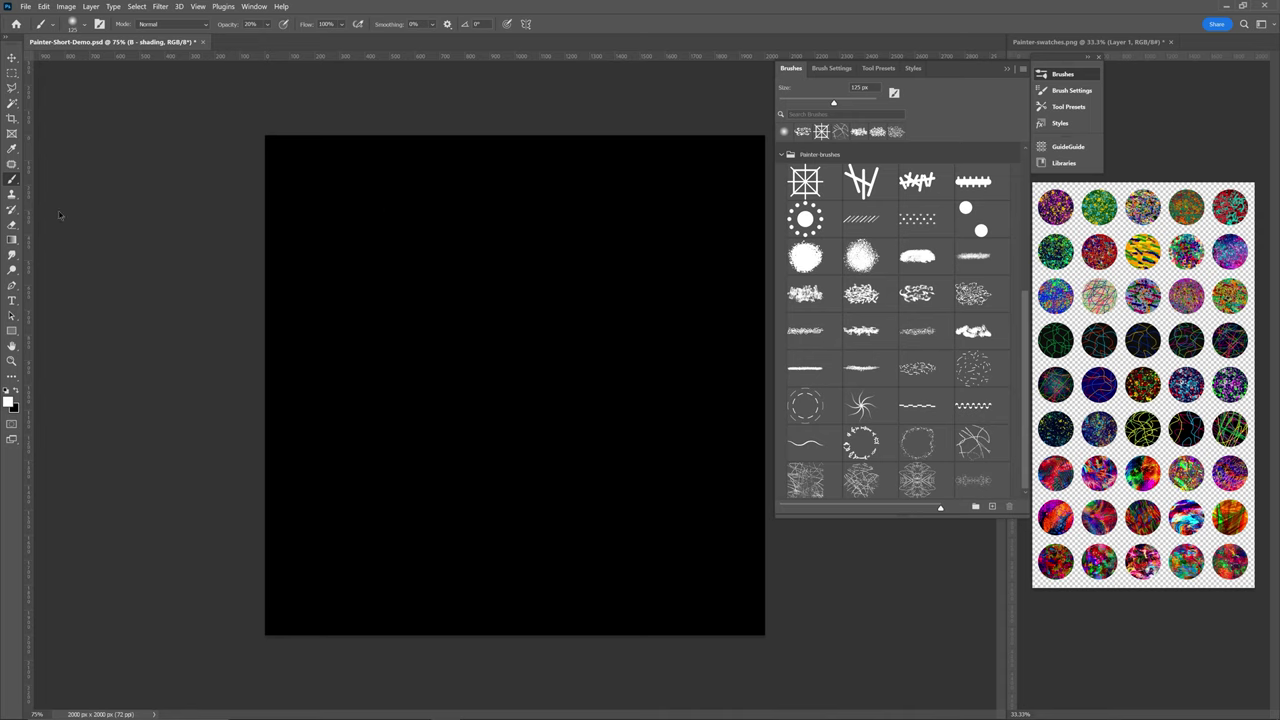
click(975, 444)
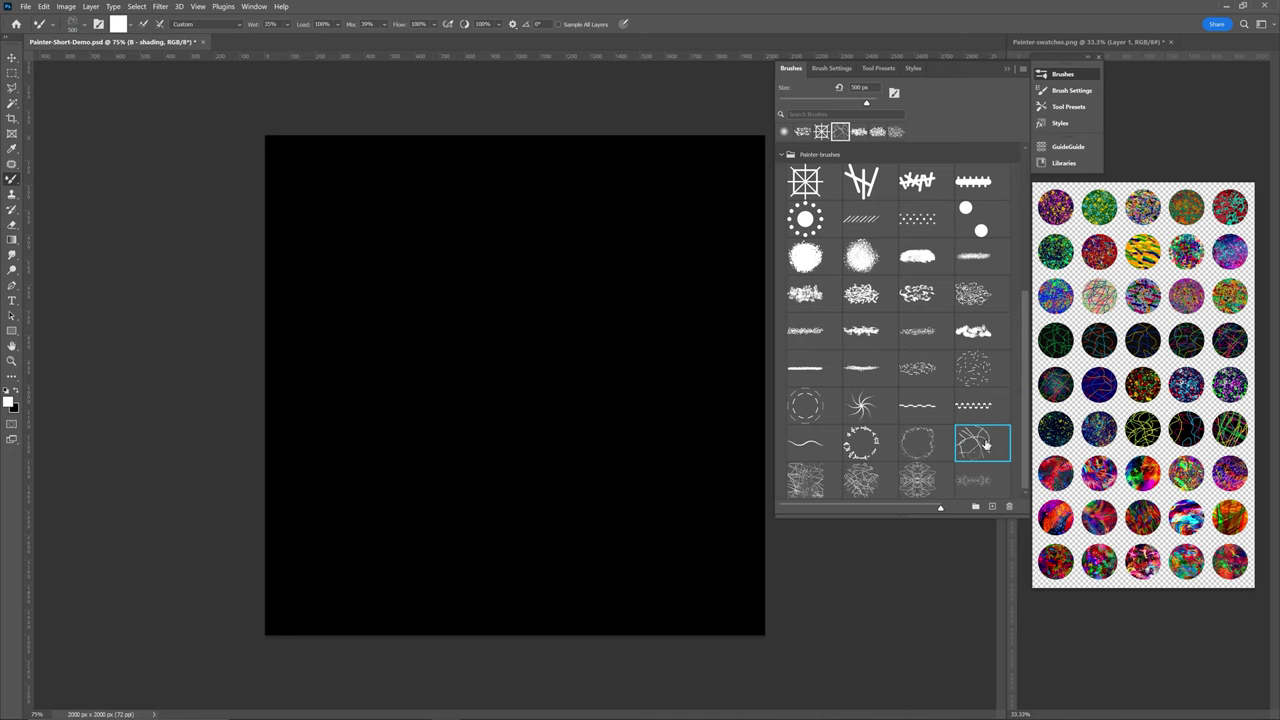
click(1124, 622)
key([)
alt+click(1097, 561)
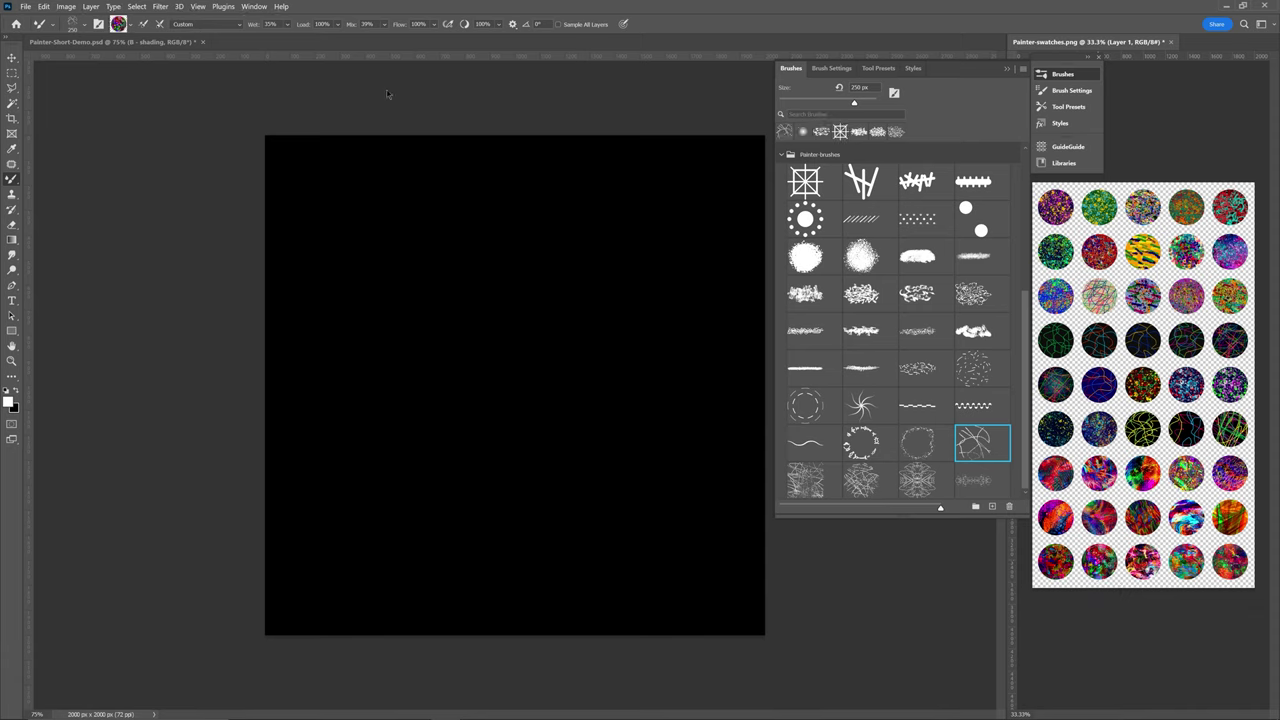
On the C - shading & styles layer, paint a winding multicoloured ribbon at 300 px from the canvas's upper-left to its lower-right corner.
click(338, 75)
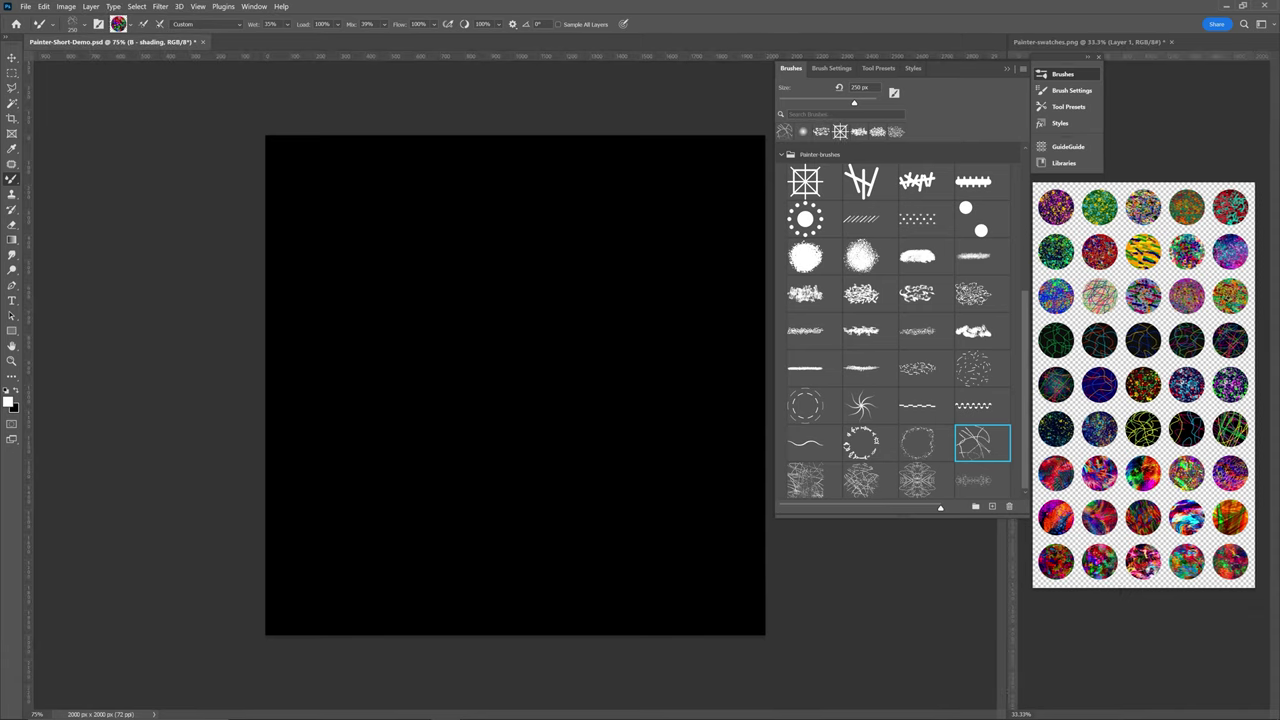
key(alt+])
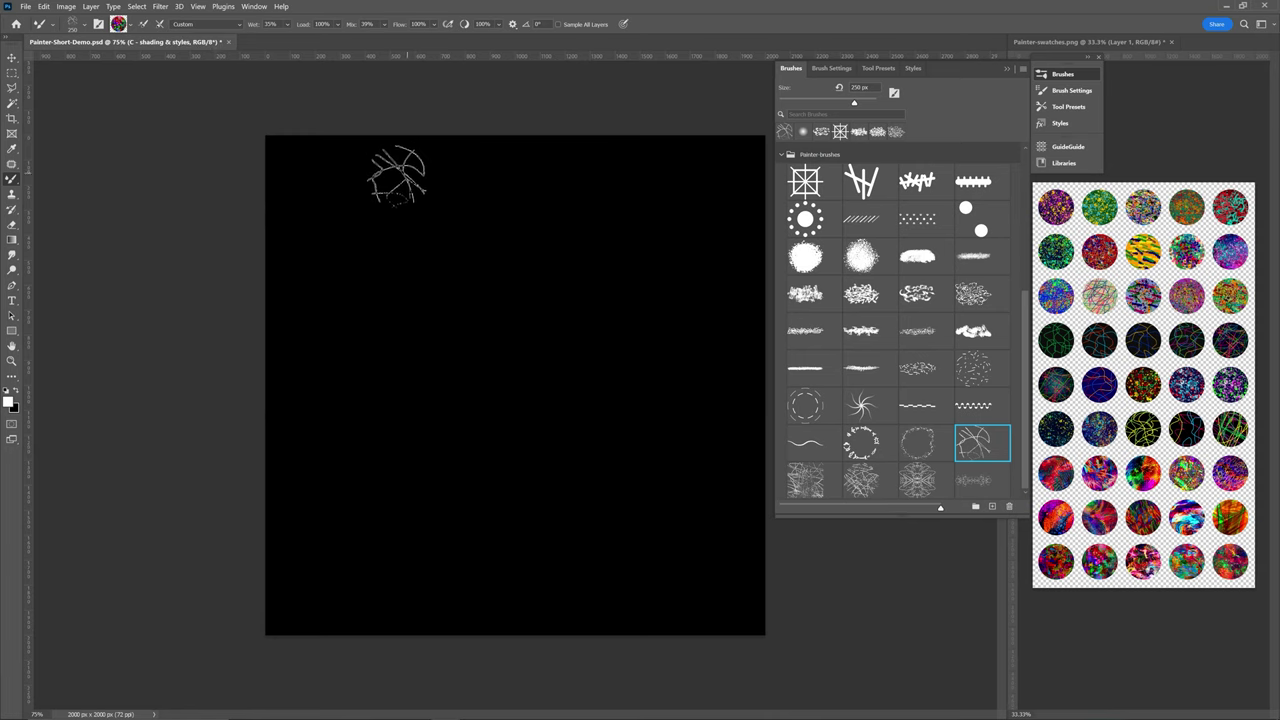
key(])
key(])
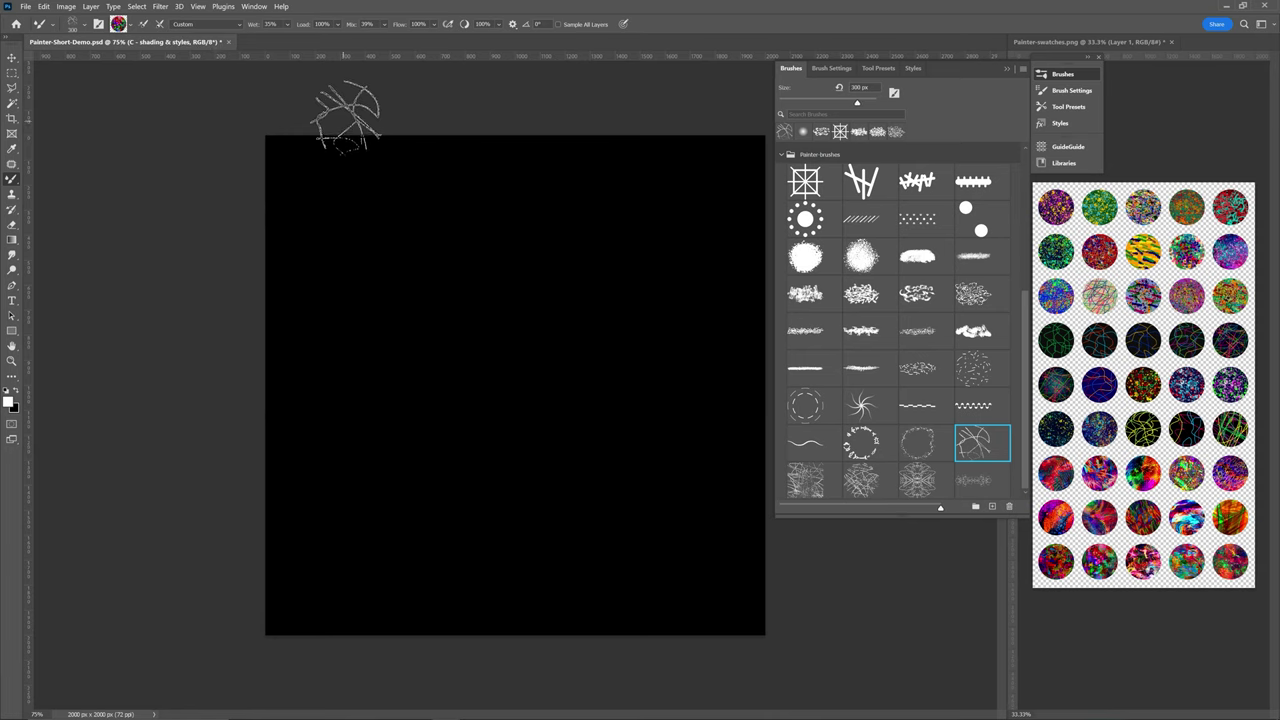
key(bracketleft)
key(bracketleft)
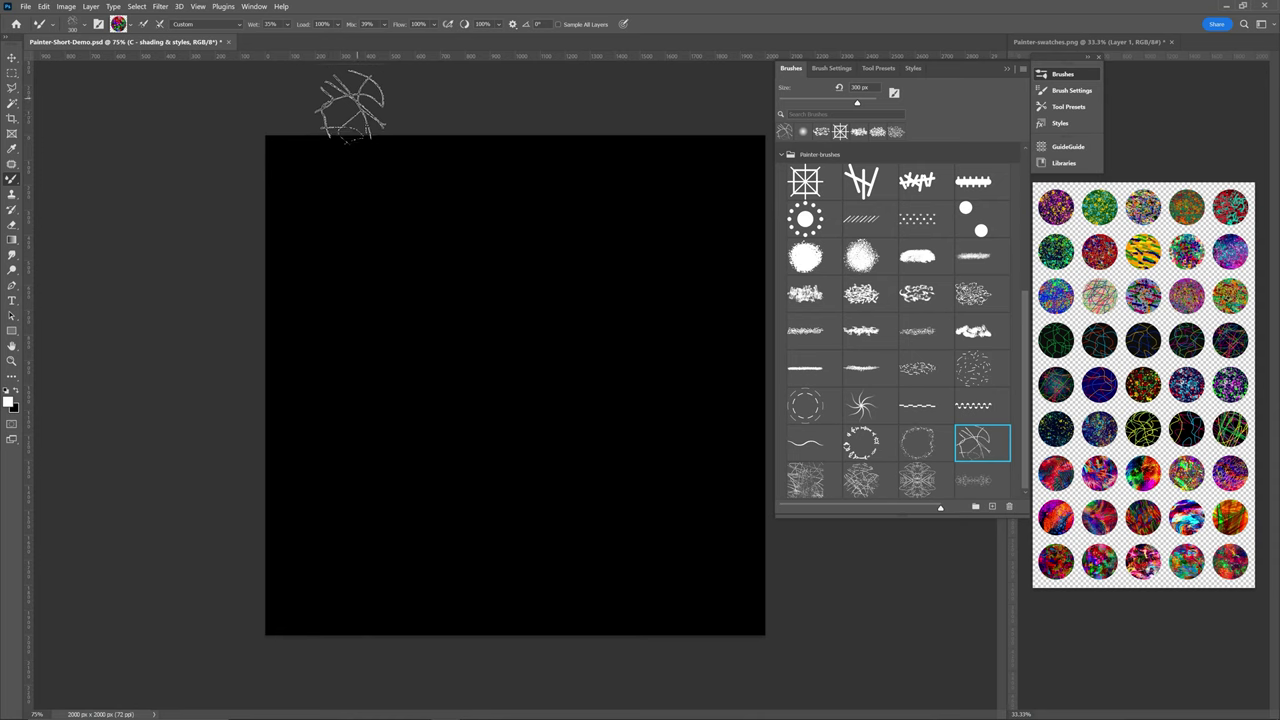
mouse_move(343, 100)
mouse_down()
mouse_move(329, 178)
mouse_move(344, 192)
mouse_move(447, 185)
mouse_move(489, 215)
mouse_move(469, 285)
mouse_move(431, 305)
mouse_move(387, 298)
mouse_move(432, 292)
mouse_move(479, 350)
mouse_move(521, 355)
mouse_move(577, 350)
mouse_move(617, 312)
mouse_move(599, 282)
mouse_move(572, 292)
mouse_move(577, 335)
mouse_move(631, 385)
mouse_move(642, 425)
mouse_move(614, 460)
mouse_move(551, 455)
mouse_move(524, 505)
mouse_move(484, 505)
mouse_move(399, 452)
mouse_move(369, 480)
mouse_move(376, 522)
mouse_move(414, 545)
mouse_move(454, 540)
mouse_move(474, 572)
mouse_move(526, 580)
mouse_move(617, 548)
mouse_move(634, 575)
mouse_move(634, 630)
mouse_move(729, 643)
mouse_move(749, 685)
mouse_move(779, 610)
mouse_move(855, 530)
mouse_up()
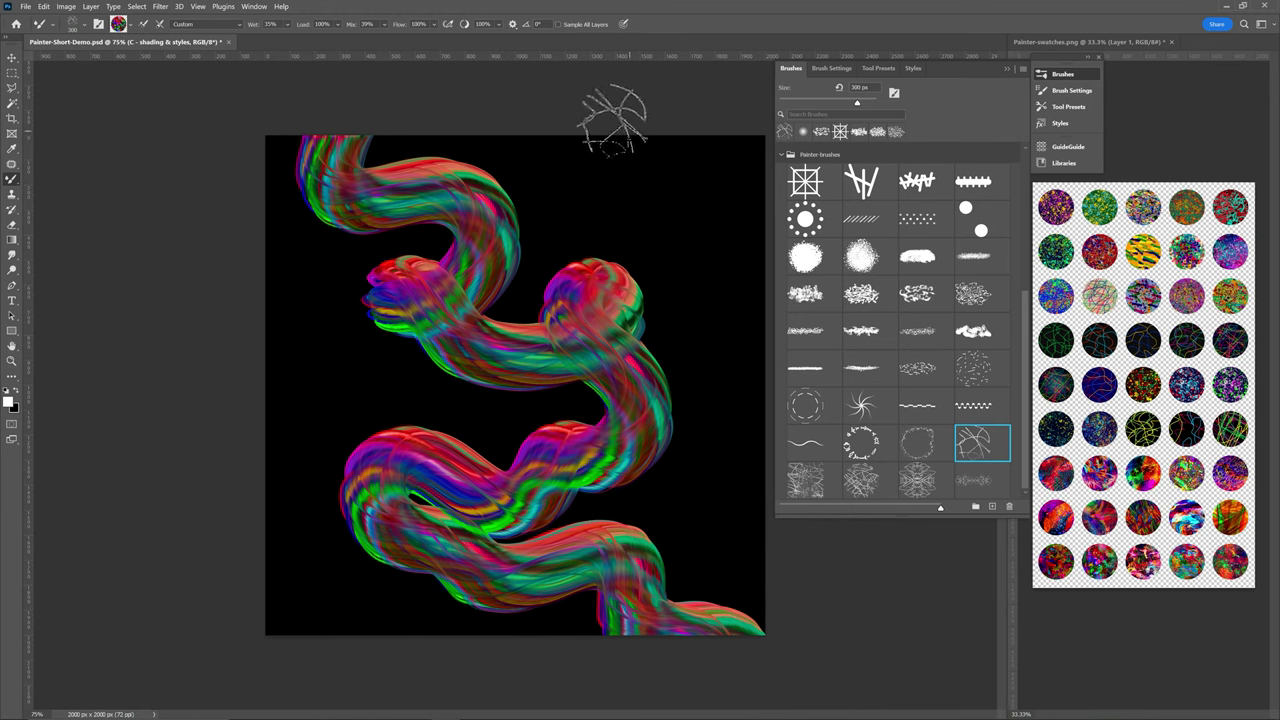
Try the BRIGHT BOOST, MEDIUM BOOST and DARK BOOST layer styles on the ribbon.
click(1076, 124)
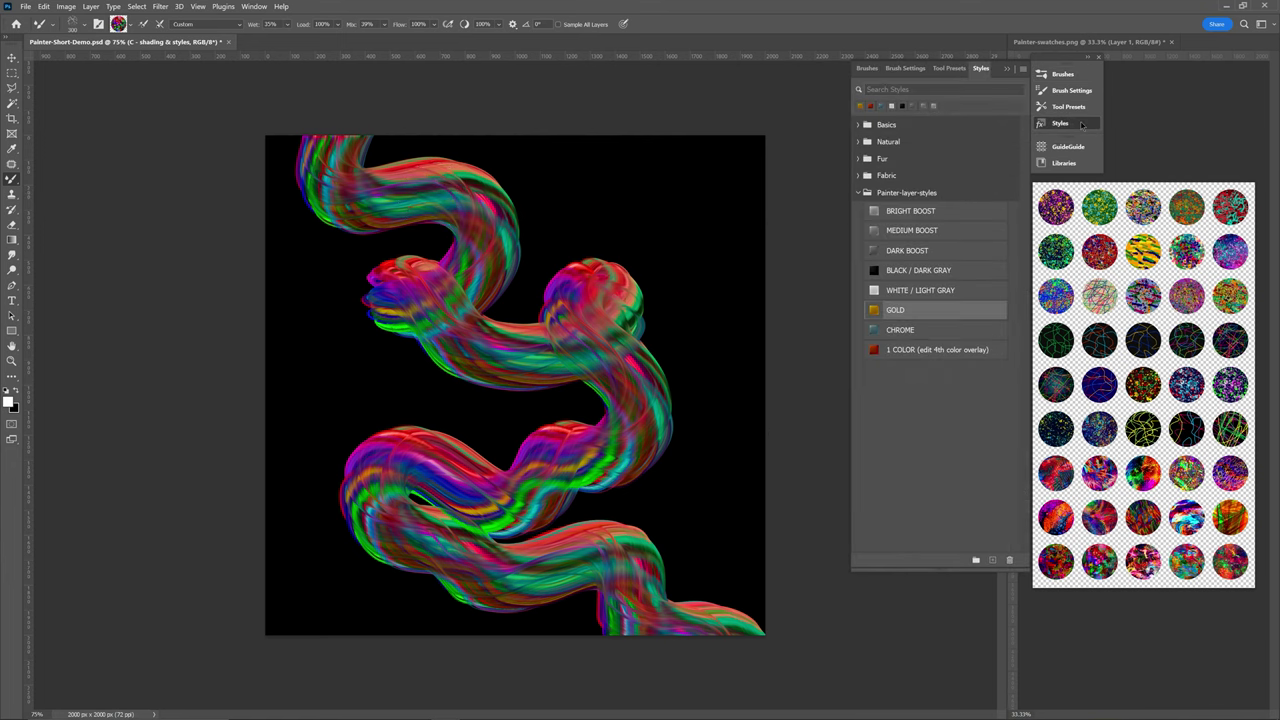
click(904, 213)
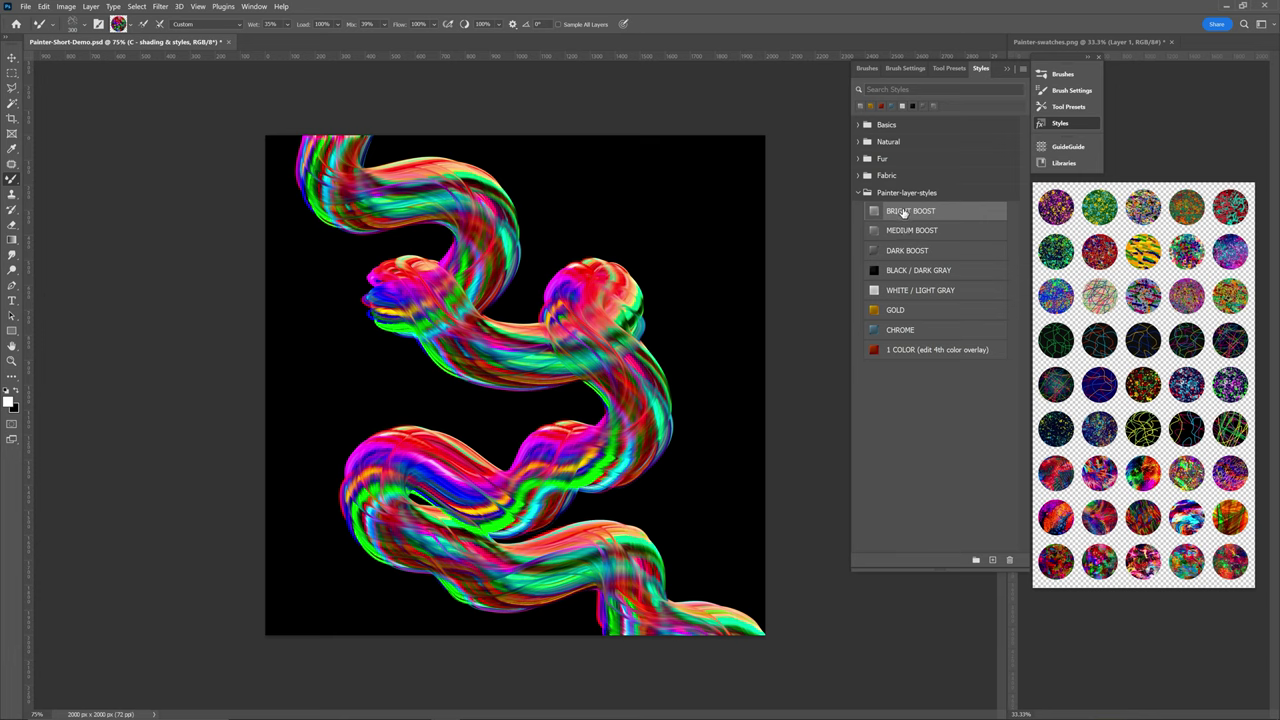
click(900, 232)
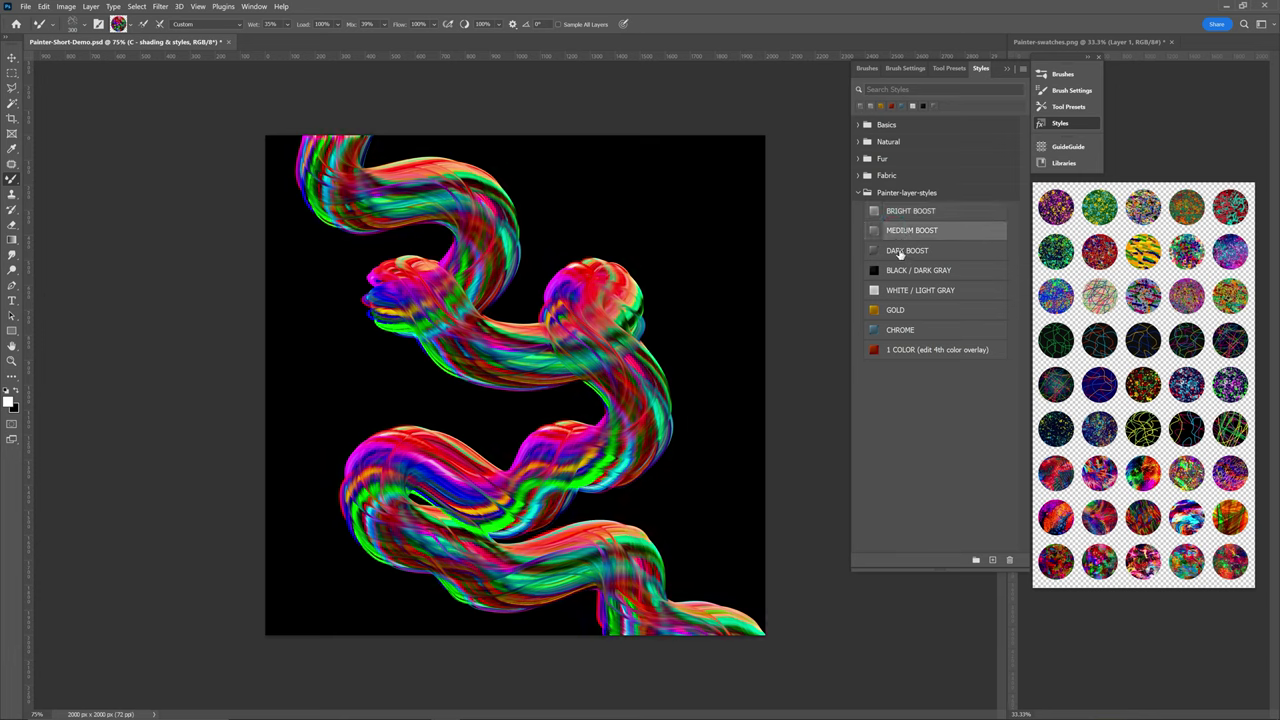
click(899, 252)
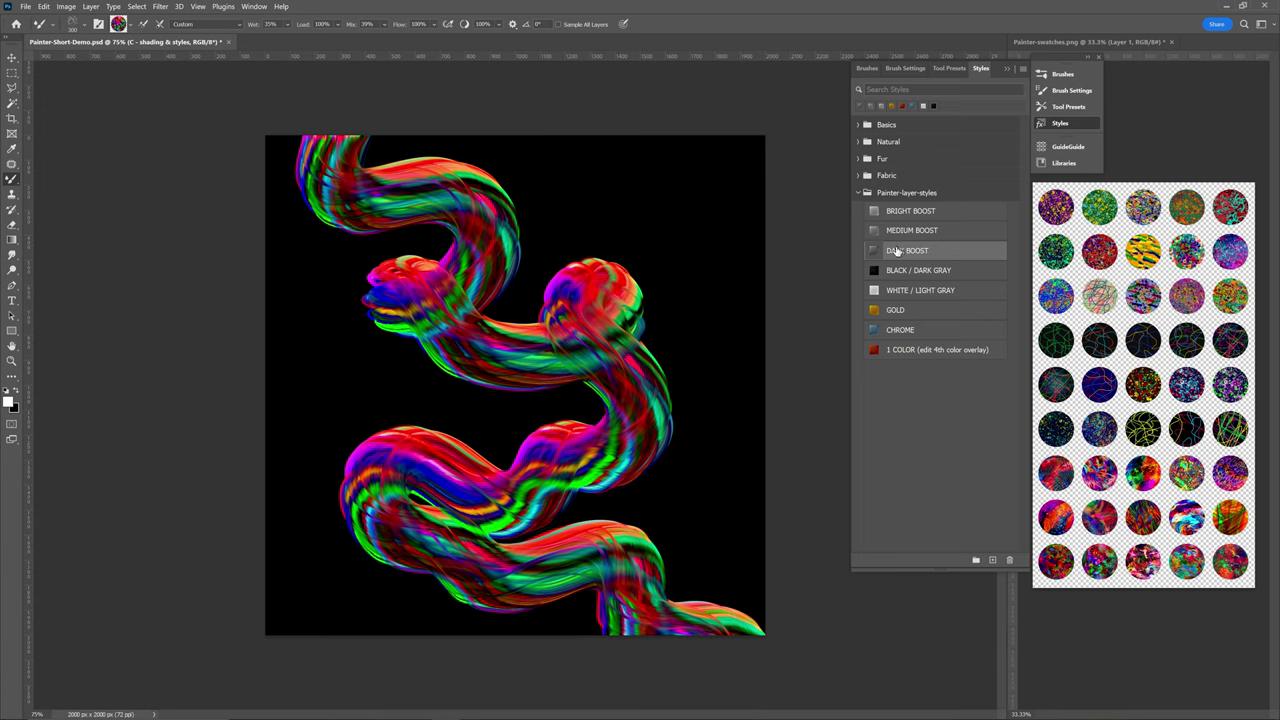
Try the BLACK / DARK GRAY layer style on the ribbon, undo it, and try WHITE / LIGHT GRAY.
click(910, 272)
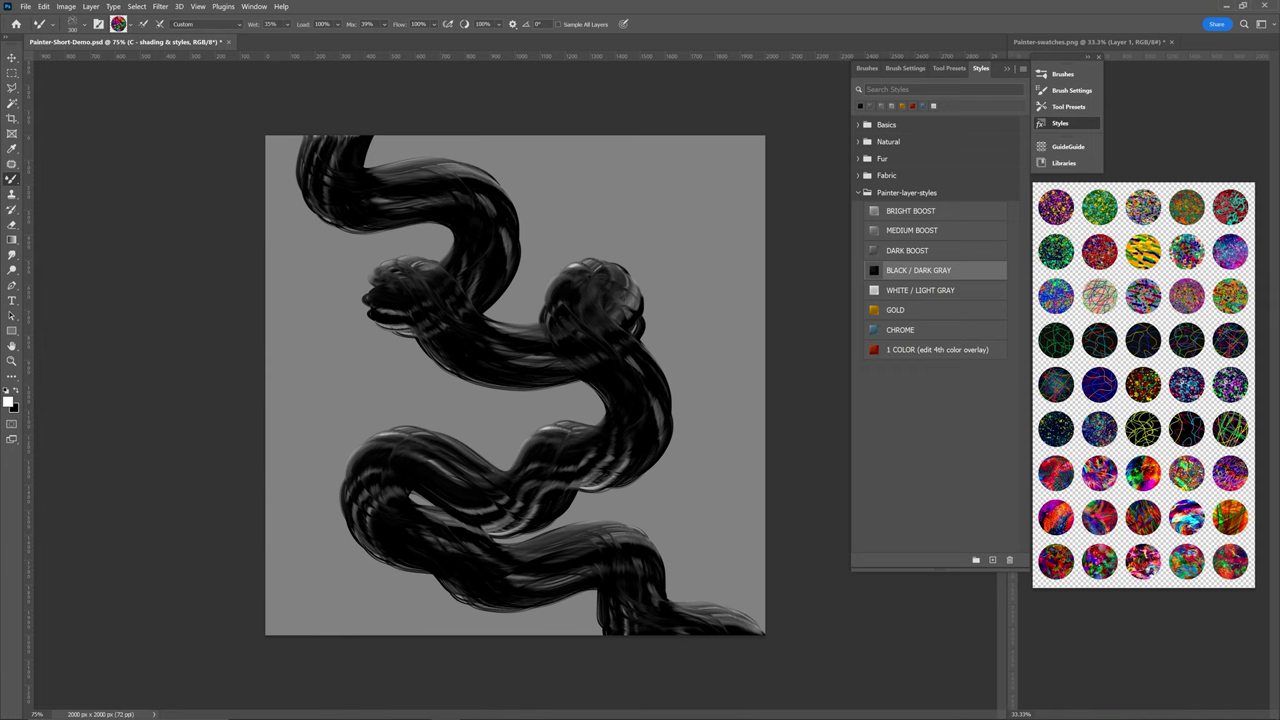
key(ctrl+z)
click(907, 291)
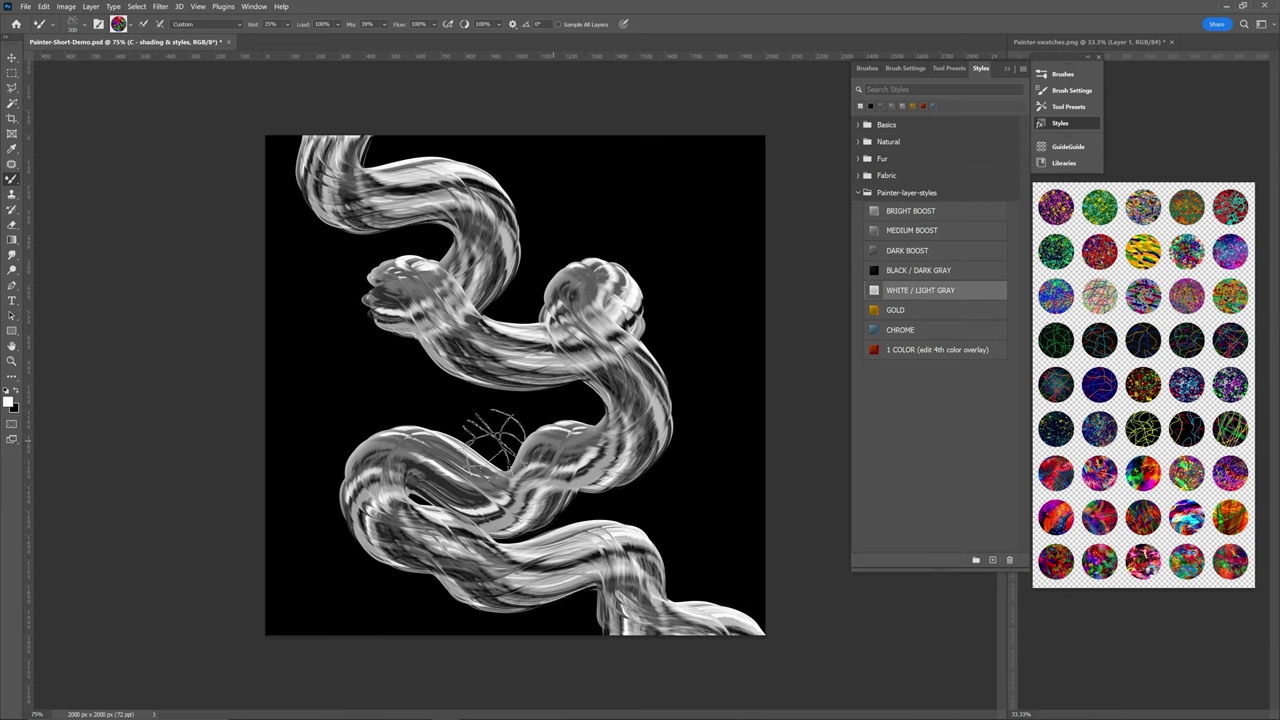
Preview the GOLD and CHROME styles on the ribbon and settle on 1 COLOR (edit 4th color overlay).
click(939, 313)
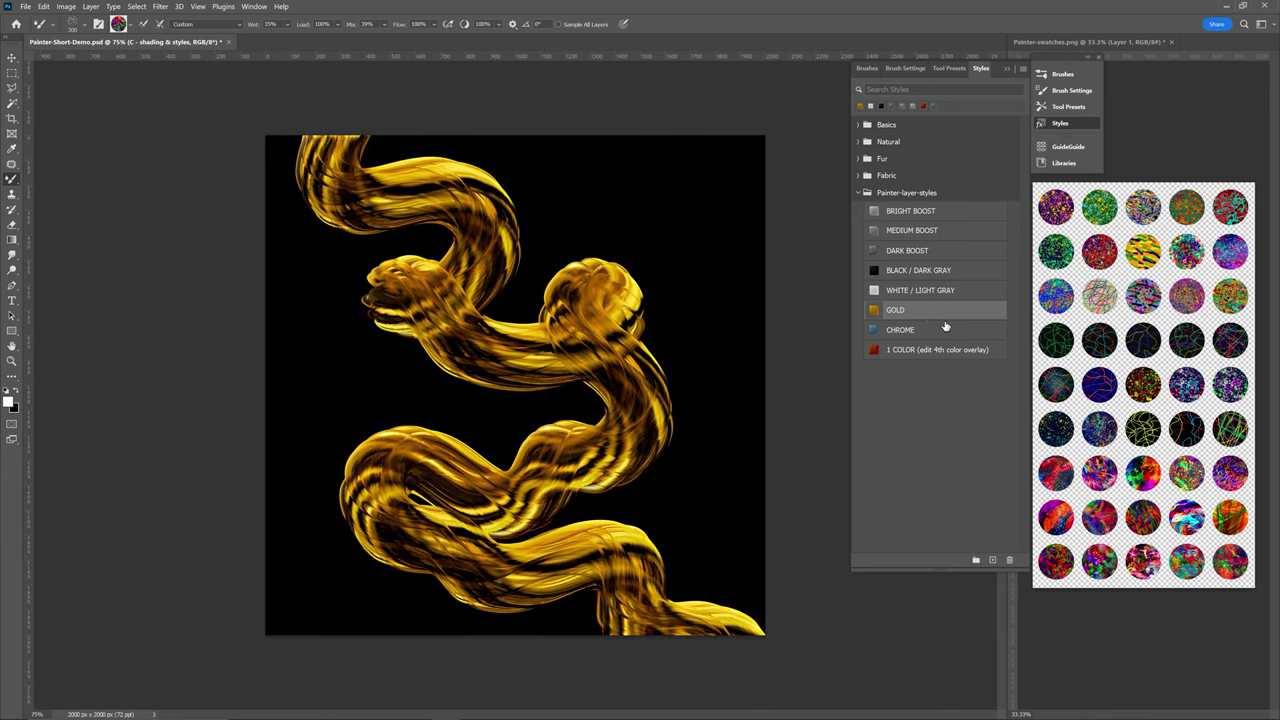
click(938, 331)
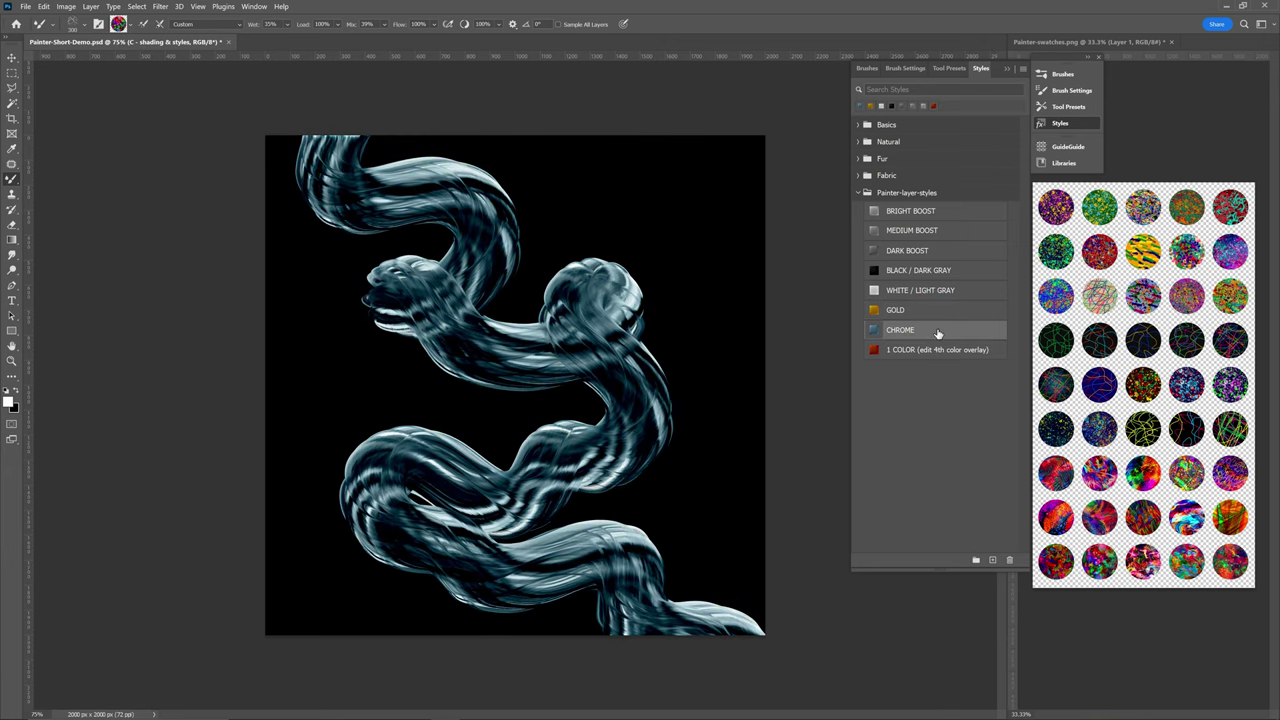
click(932, 352)
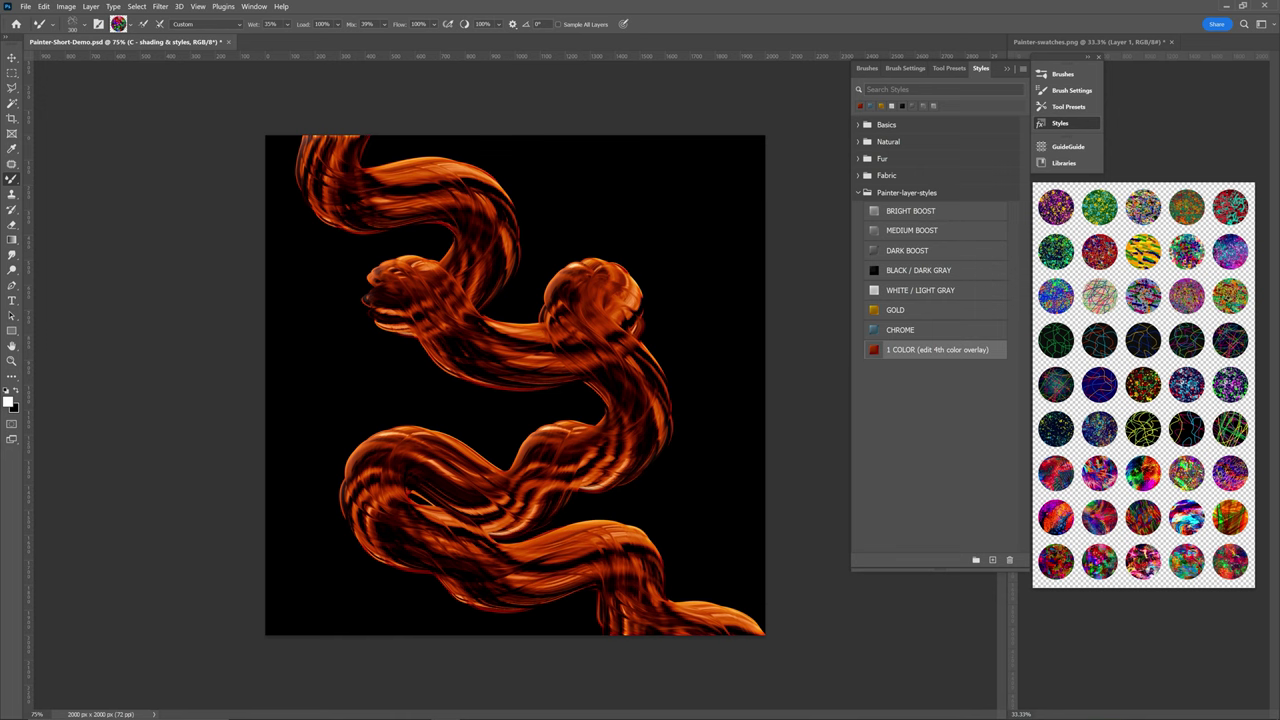
Change the fourth Color Overlay of the C - shading & styles layer to magenta, hex b2326e.
drag(1264, 43, 75, 45)
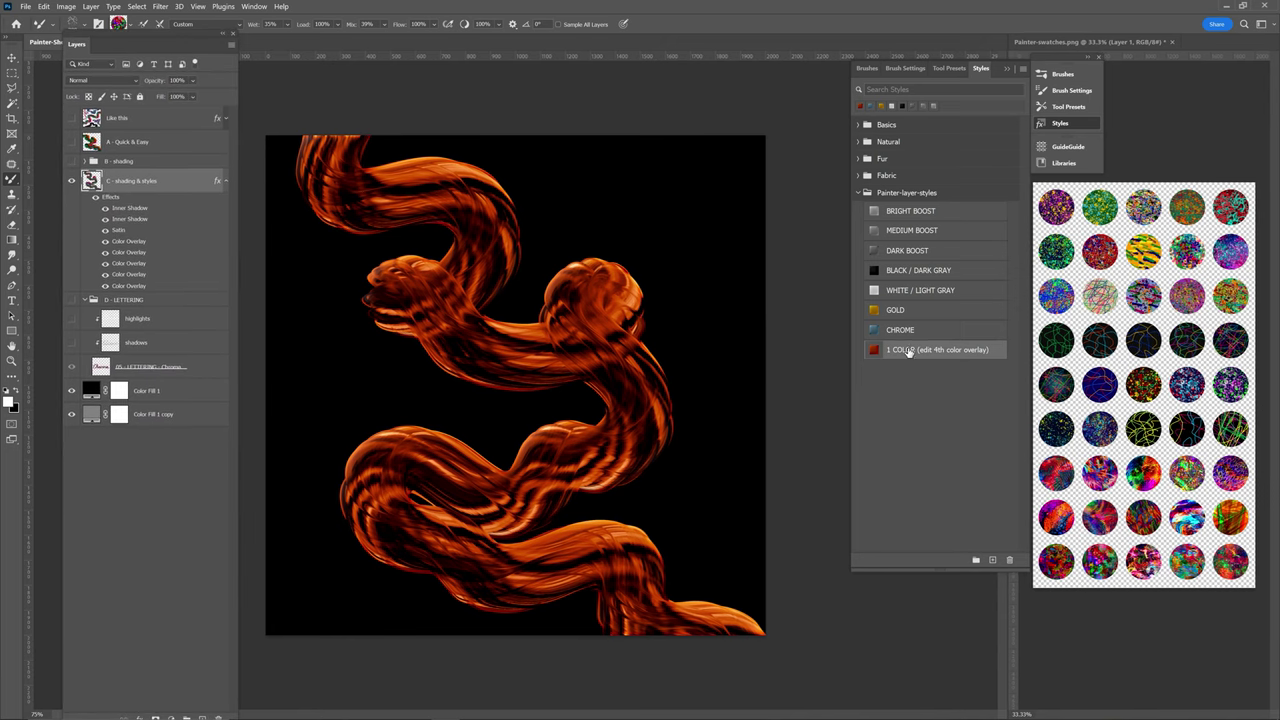
click(169, 187)
drag(910, 376, 928, 392)
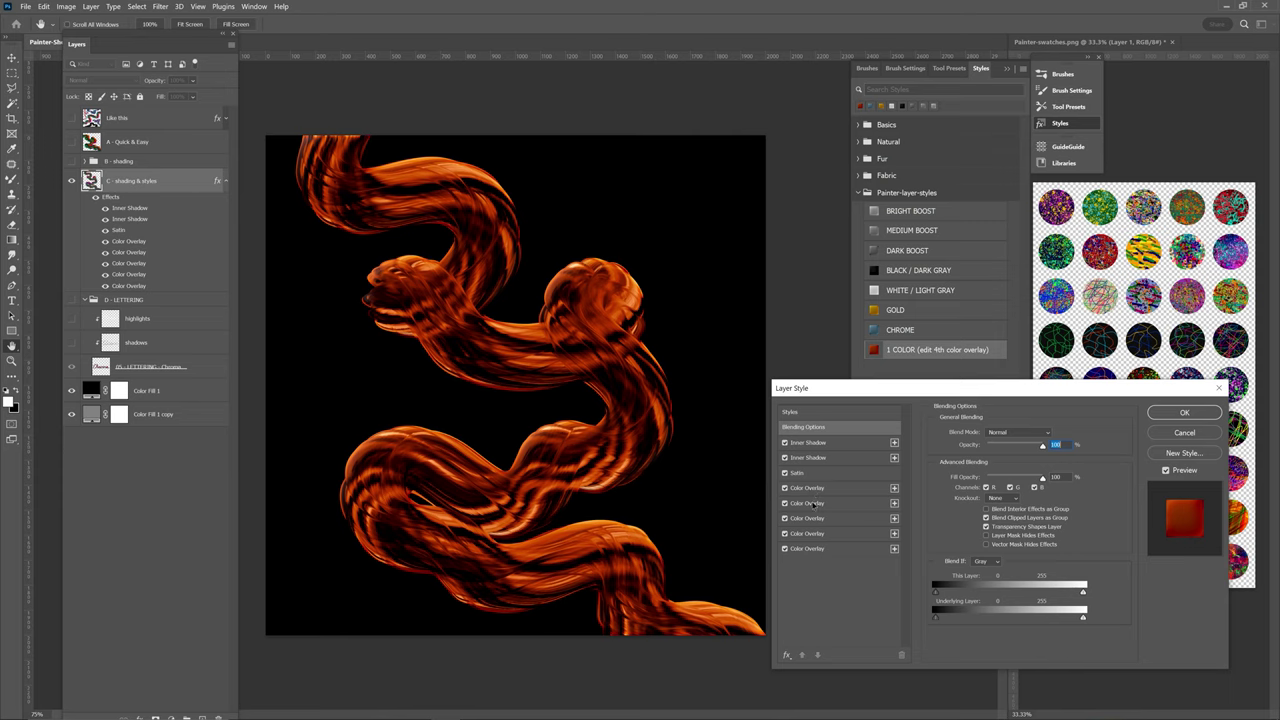
click(807, 534)
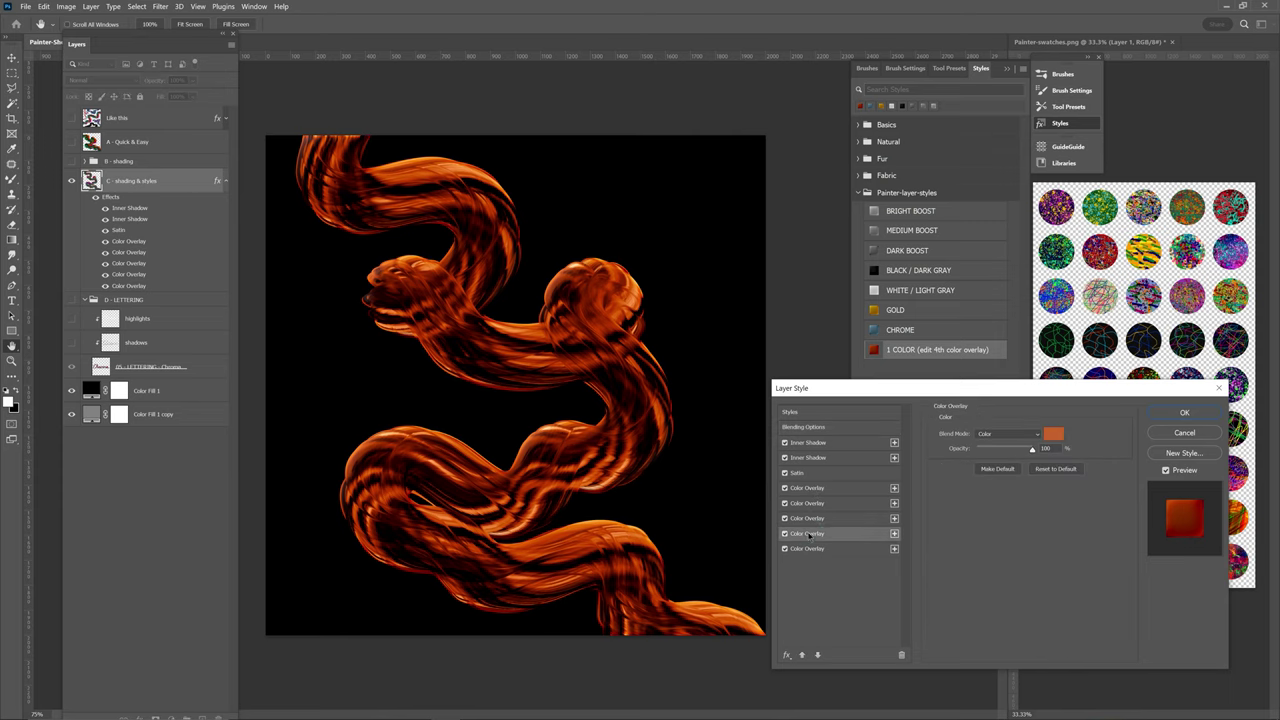
click(1054, 436)
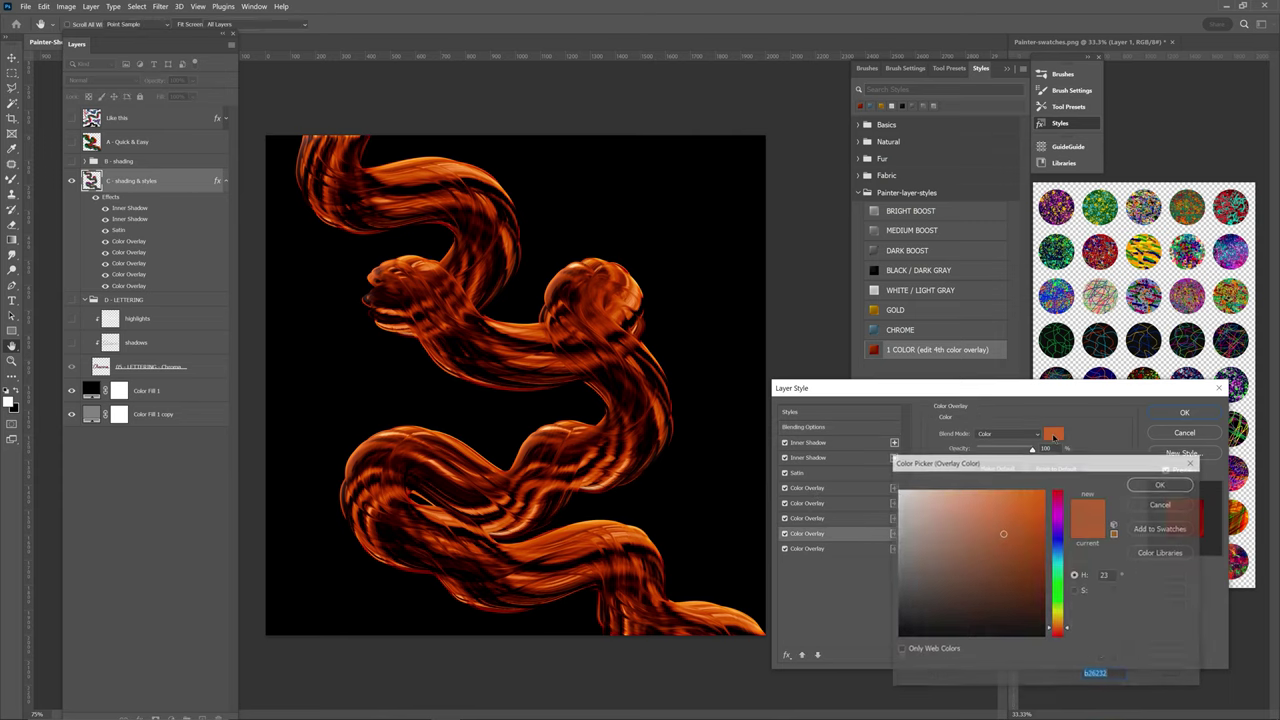
click(1057, 543)
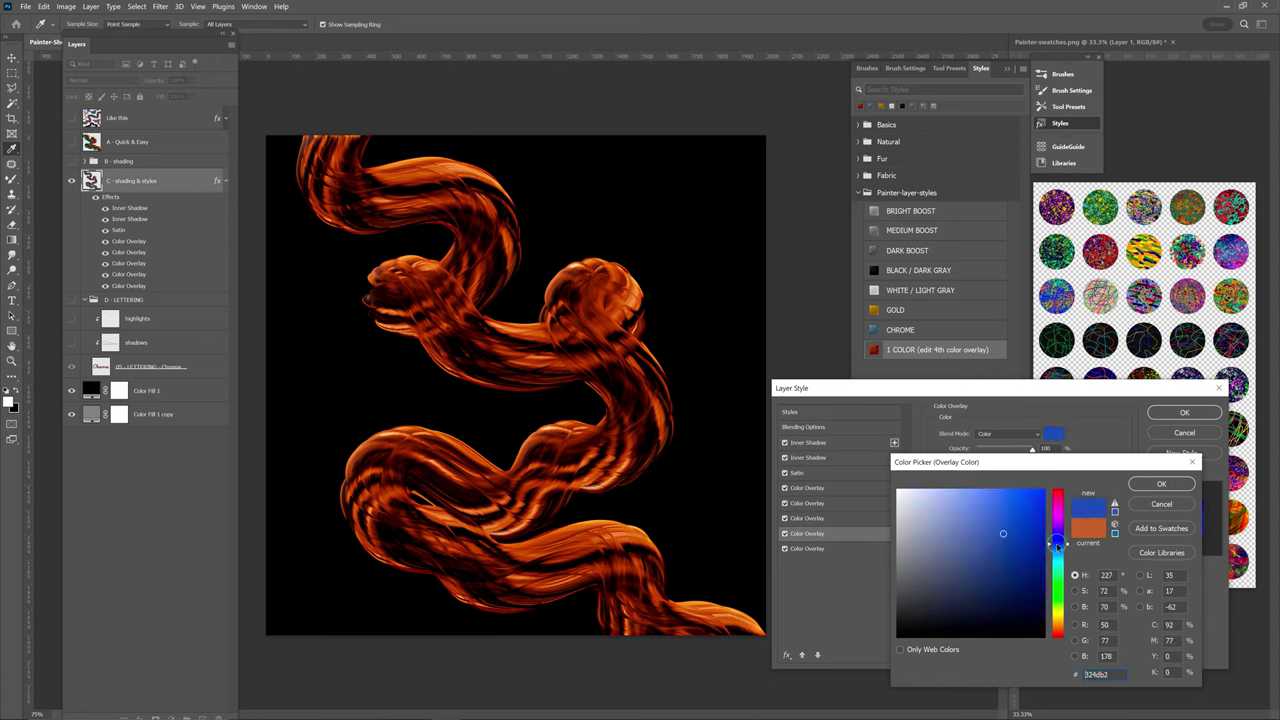
drag(1057, 543, 1059, 501)
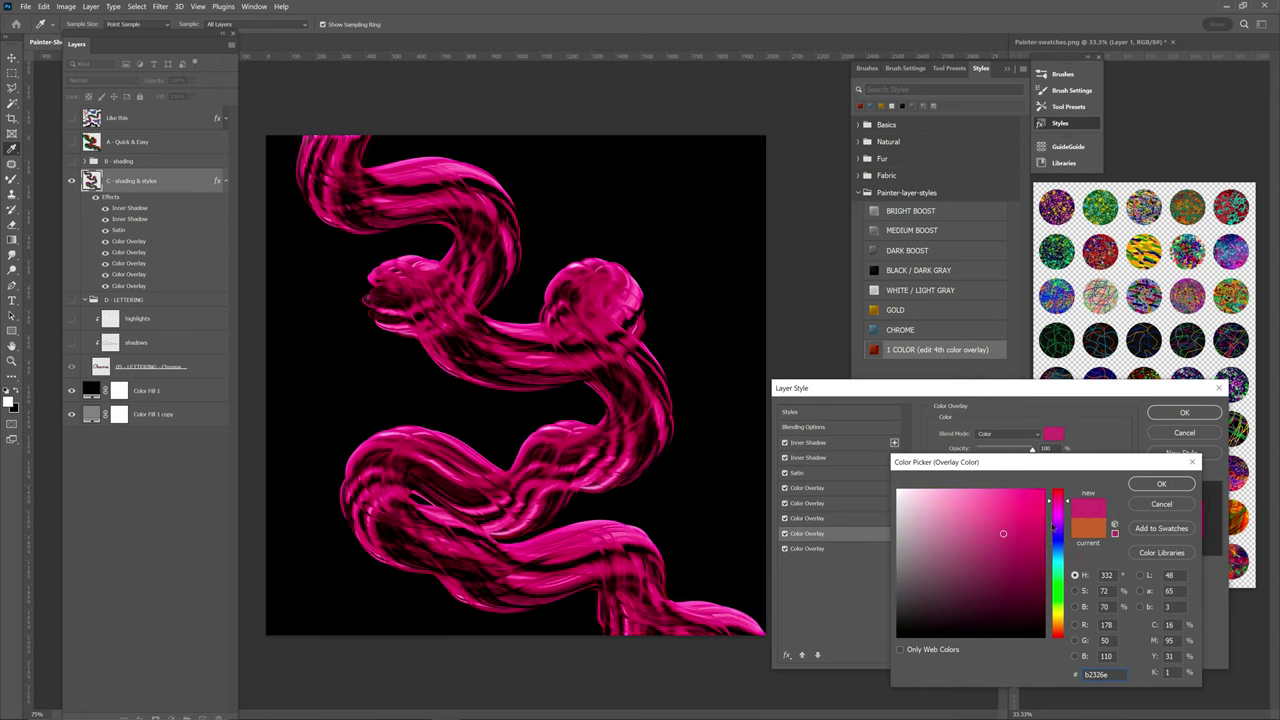
Try green and blue hues for the fourth Color Overlay, then discard the layer style changes and put the layer list away.
click(1057, 584)
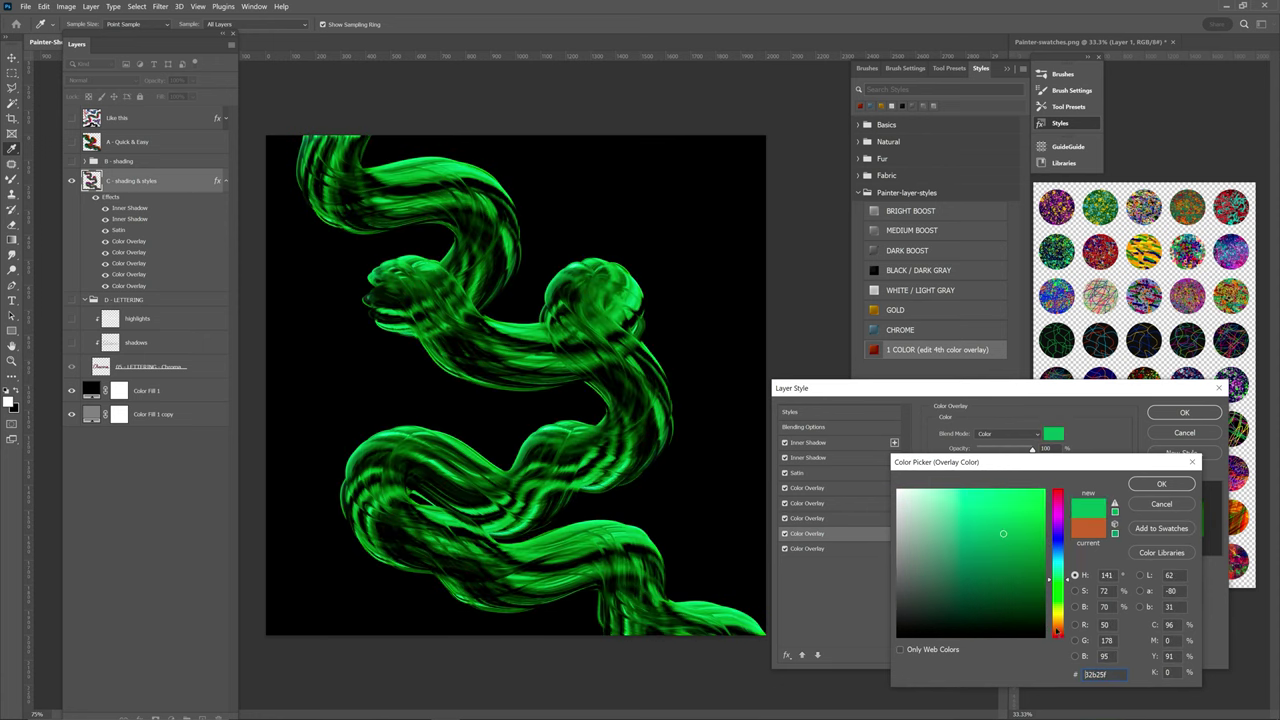
click(1057, 627)
click(1057, 538)
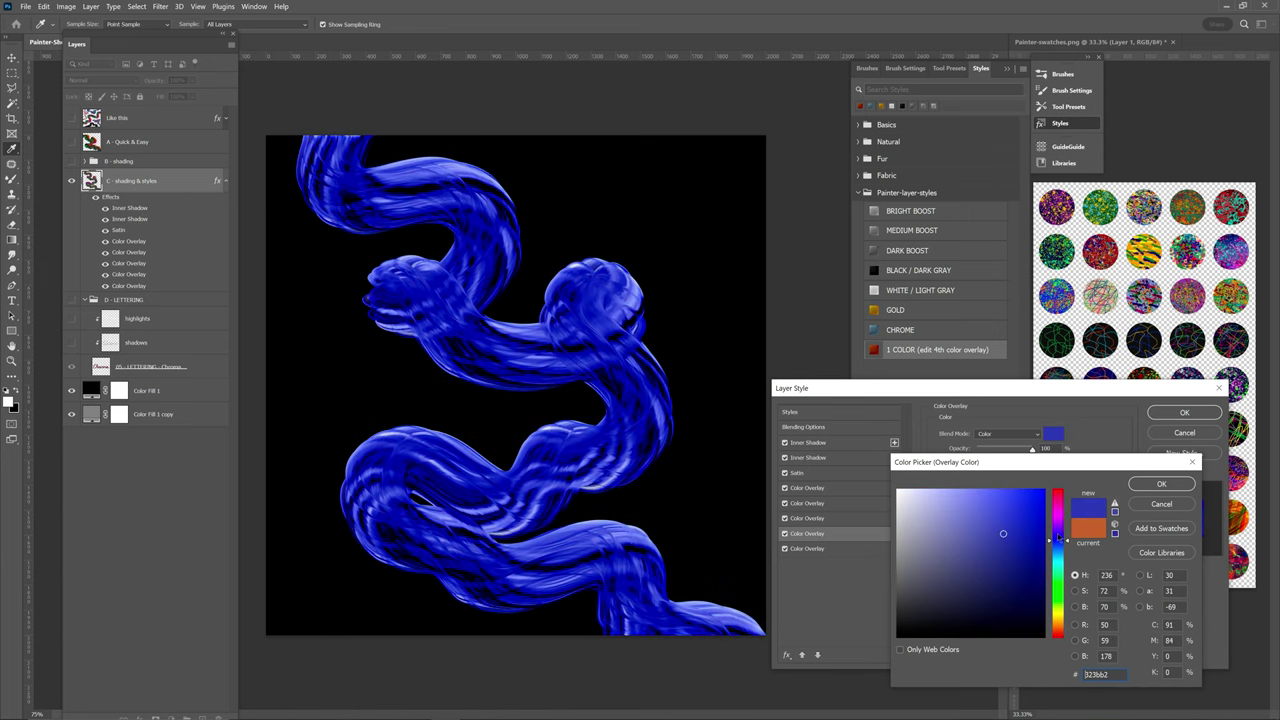
click(1165, 486)
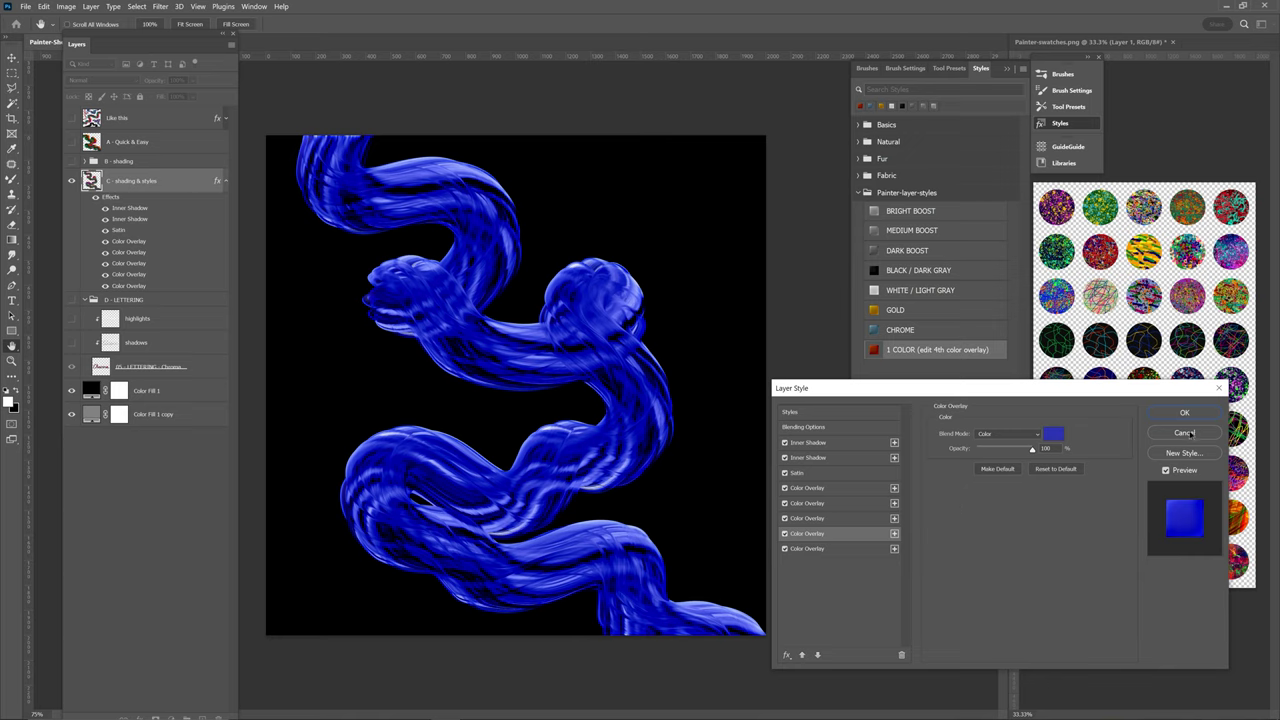
click(1186, 433)
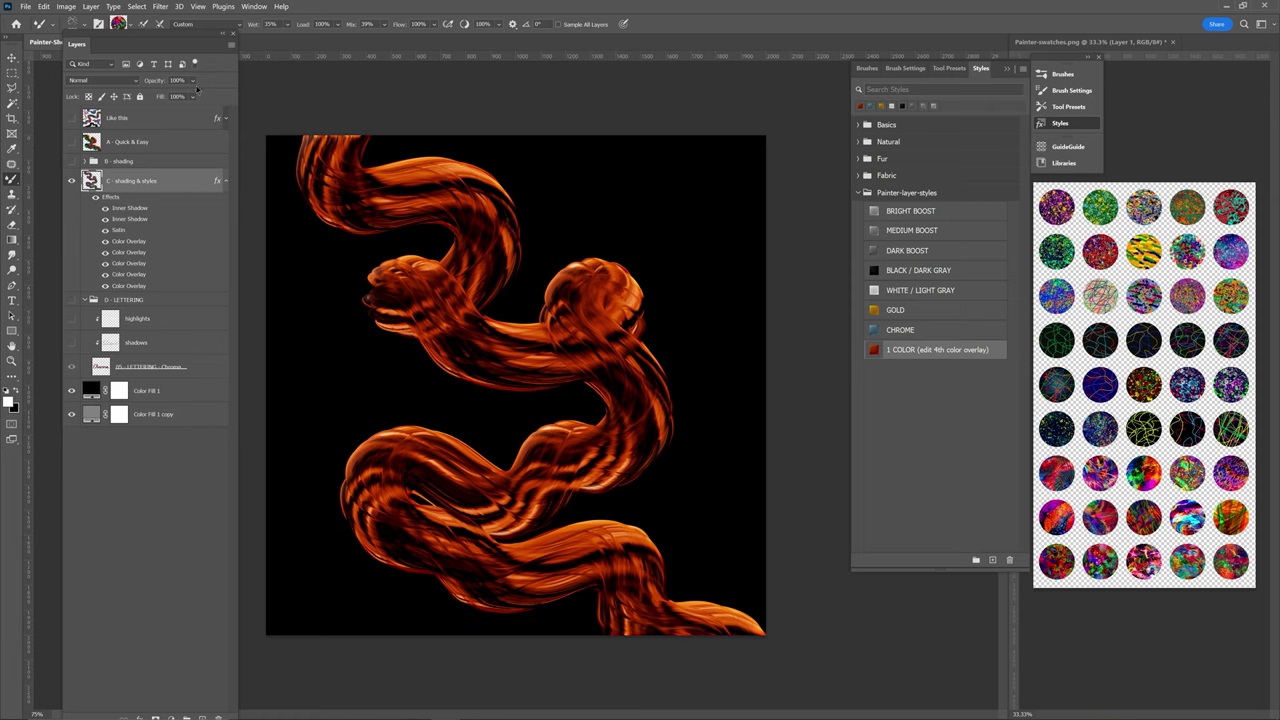
drag(76, 46, 1279, 90)
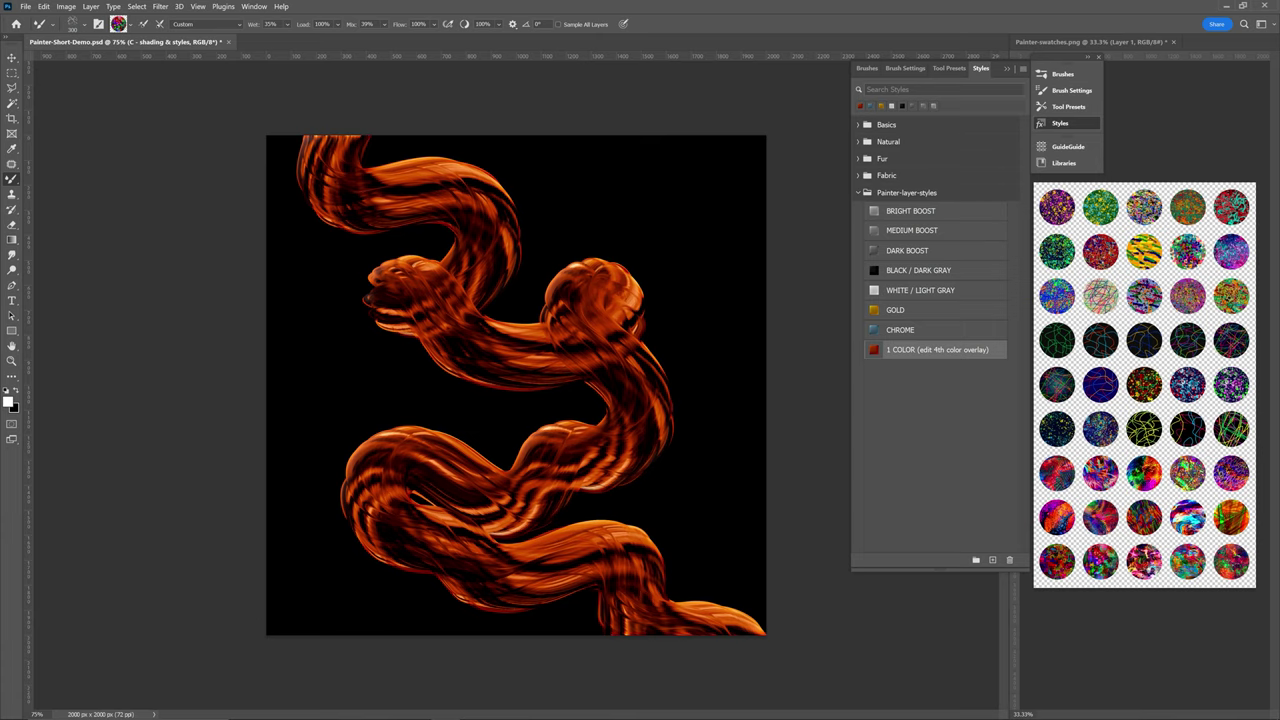
Swap the ribbon for the Chroma lettering and apply the BRIGHT BOOST style to the 05 - LETTERING - Chroma layer.
key(Delete)
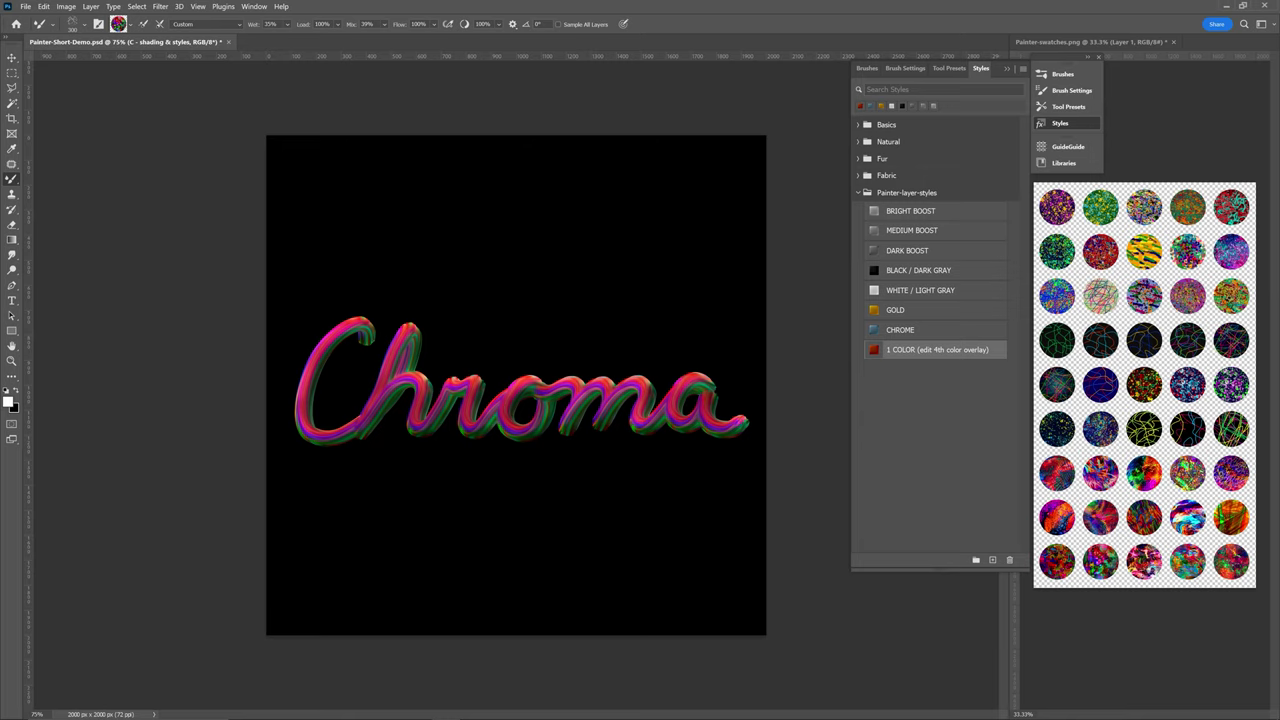
key(alt+[)
click(906, 211)
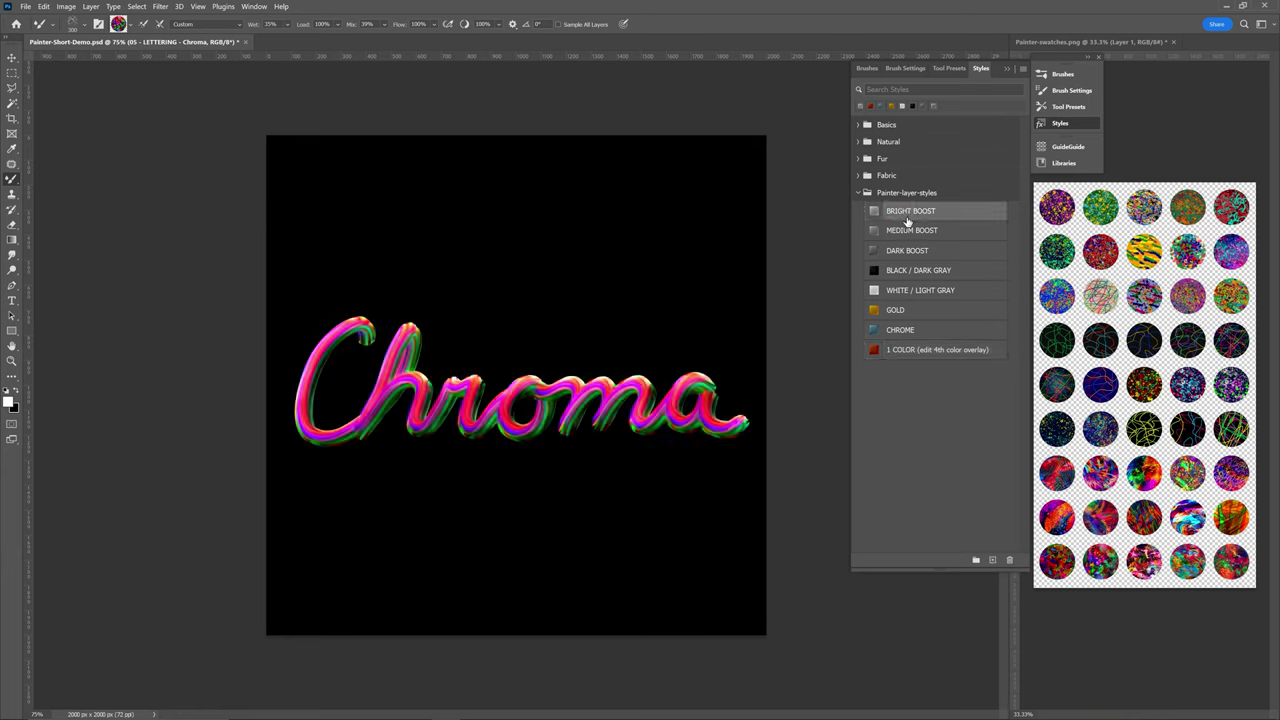
Try the MEDIUM BOOST, DARK BOOST, BLACK / DARK GRAY and WHITE / LIGHT GRAY styles on the Chroma lettering.
click(909, 231)
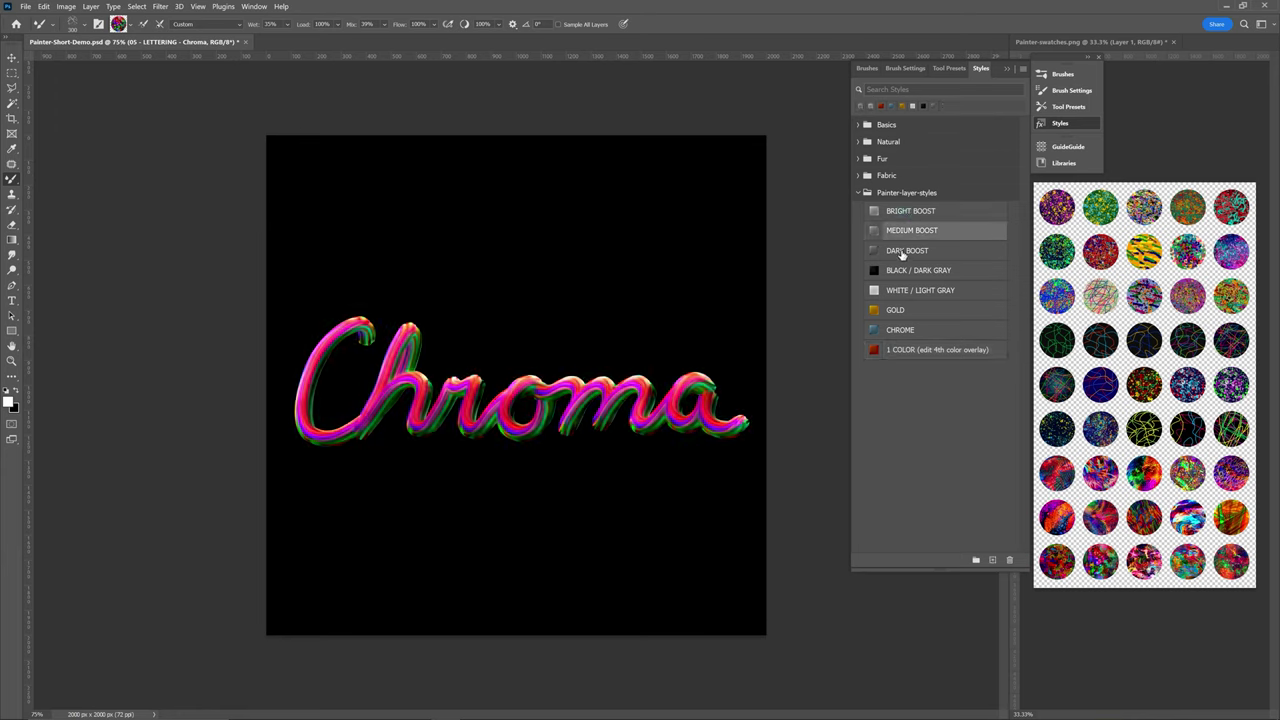
click(902, 253)
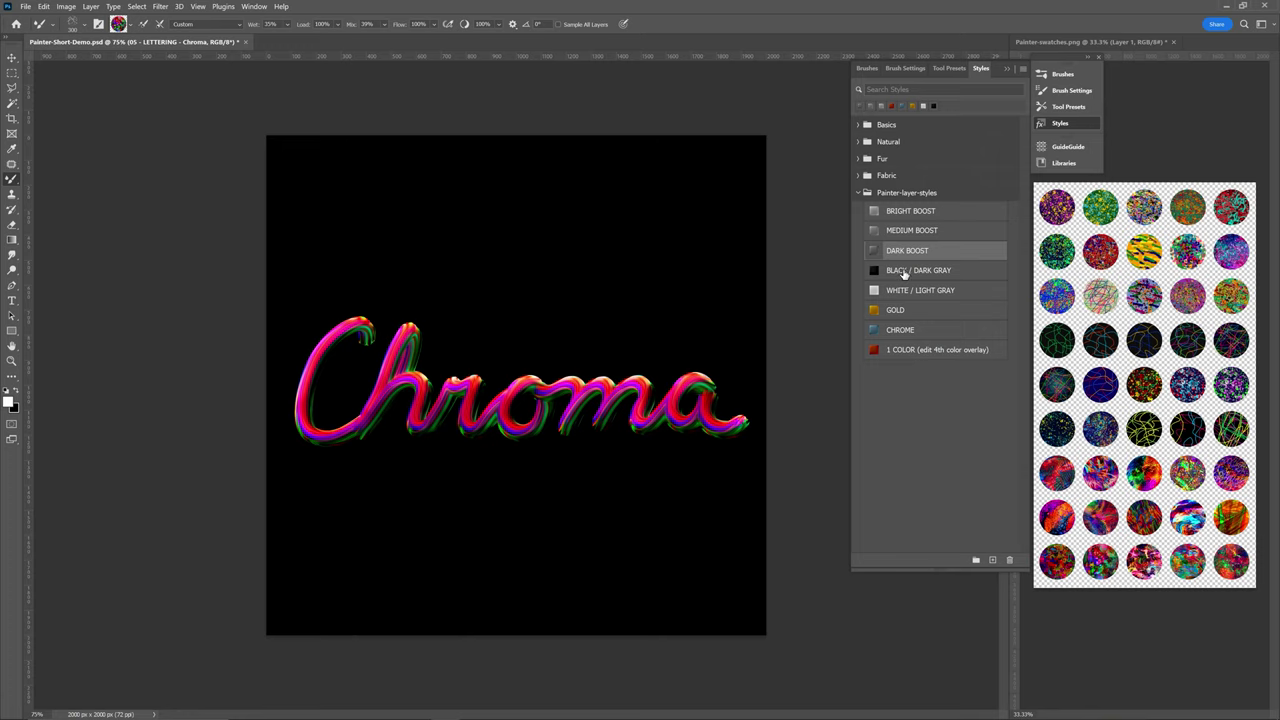
click(903, 273)
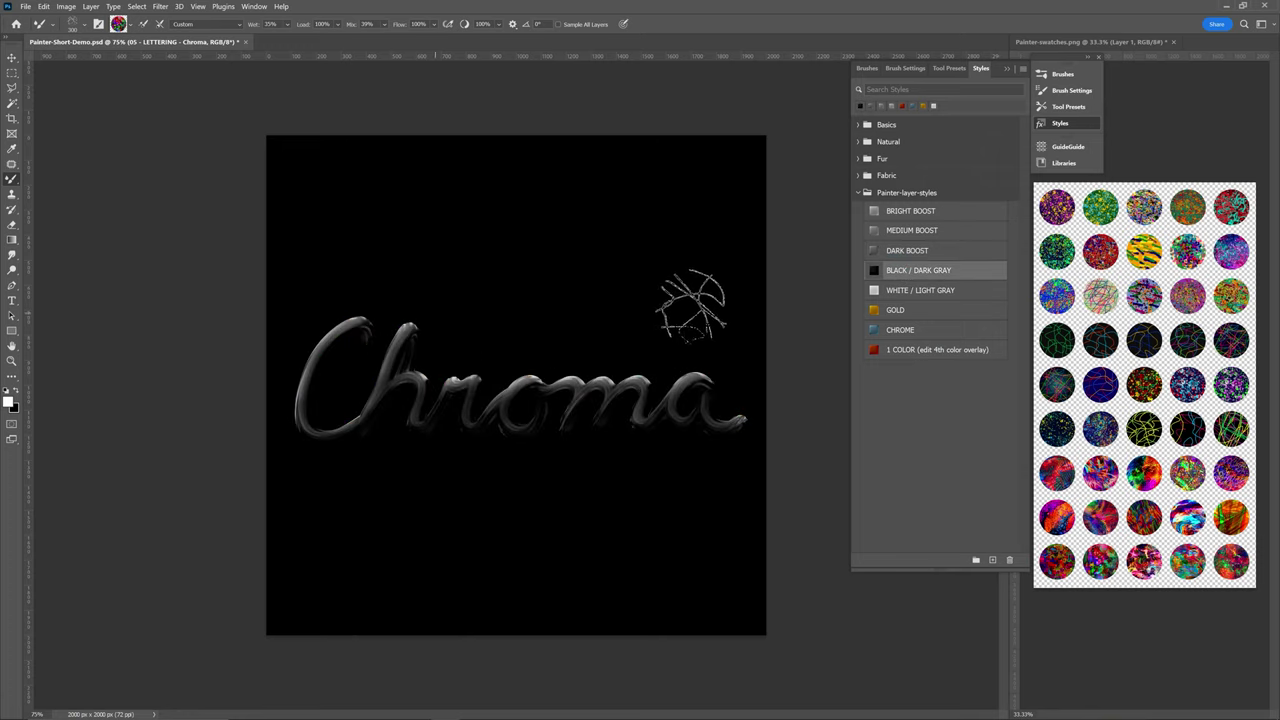
click(904, 291)
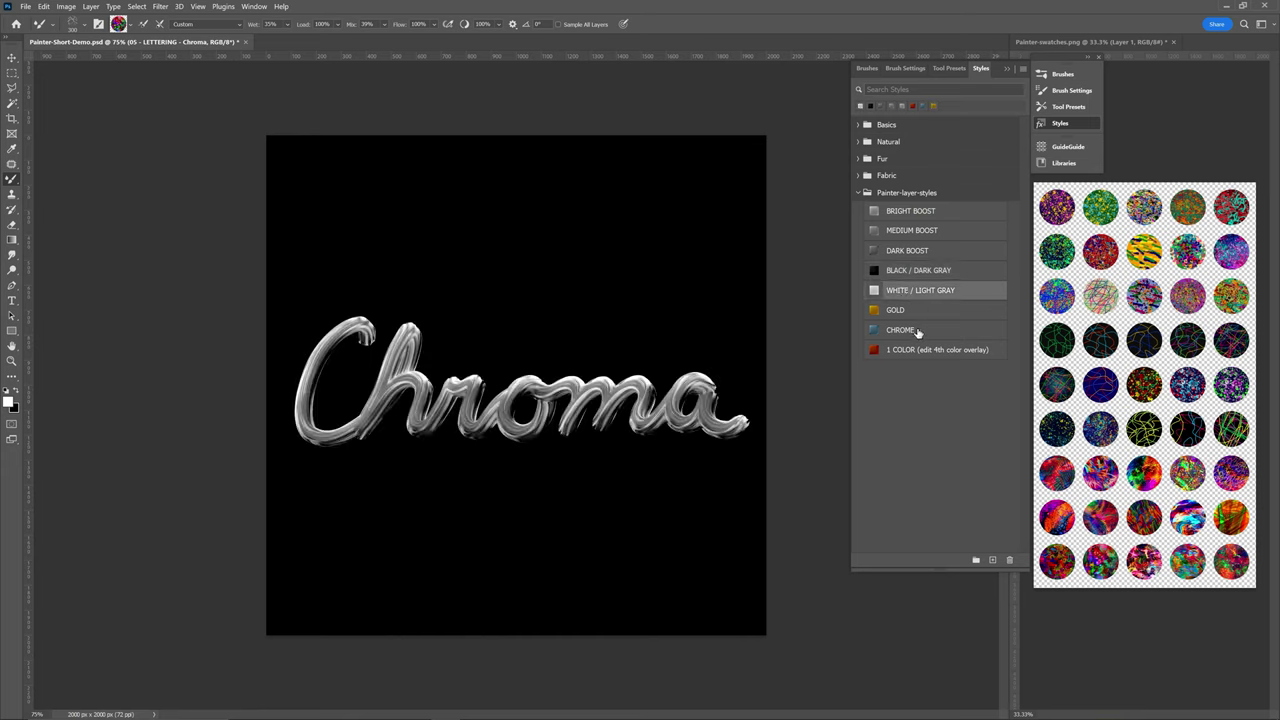
Cycle the Chroma lettering through the GOLD, CHROME and 1 COLOR styles and settle on GOLD.
click(921, 313)
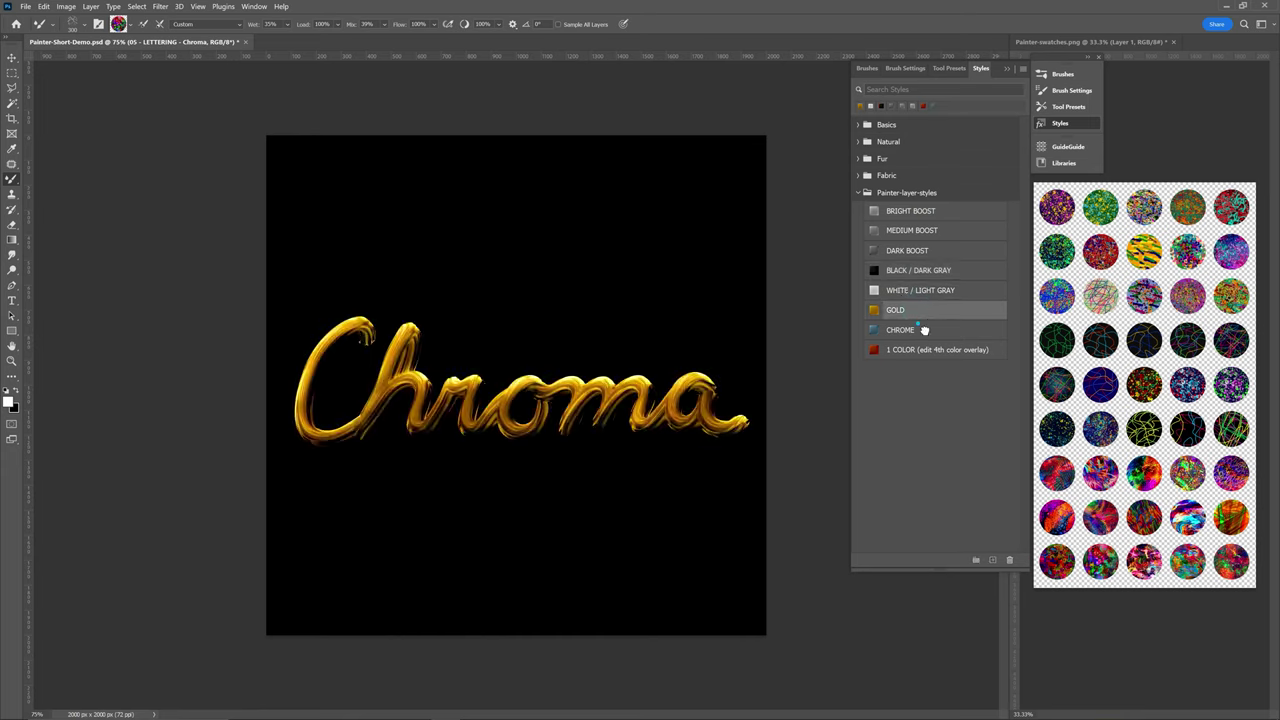
click(925, 333)
click(925, 350)
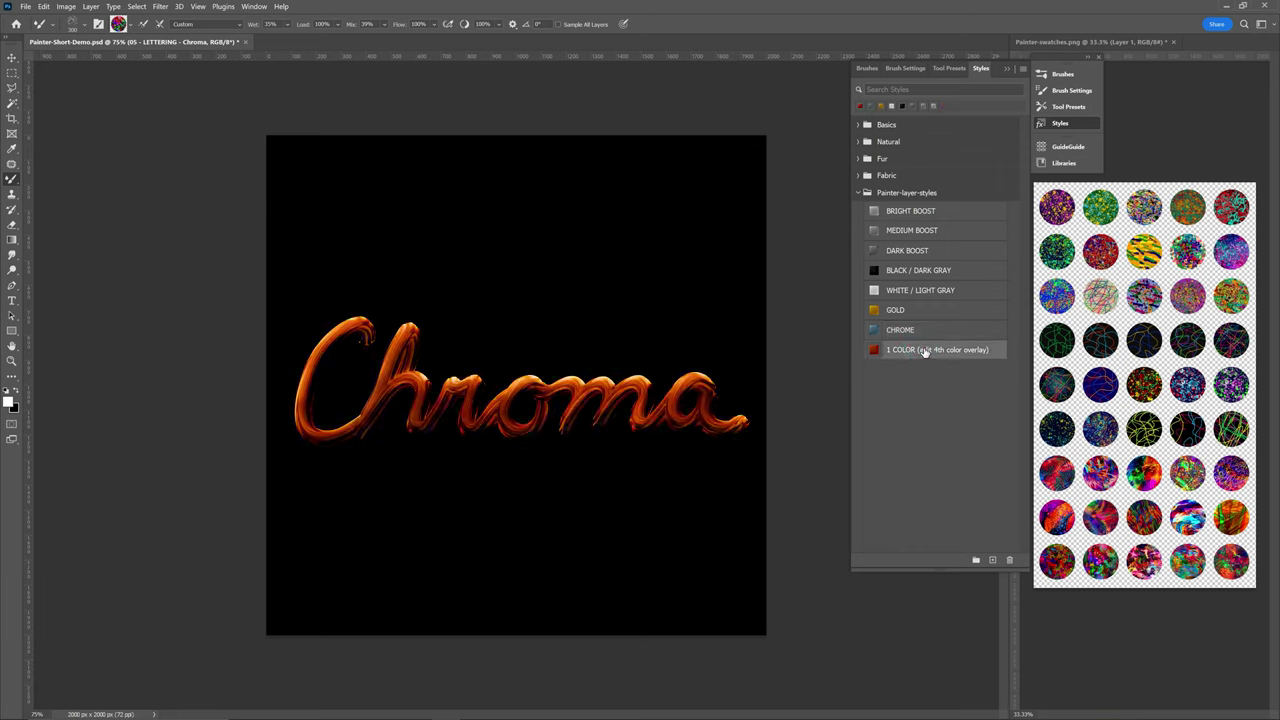
click(925, 331)
click(926, 311)
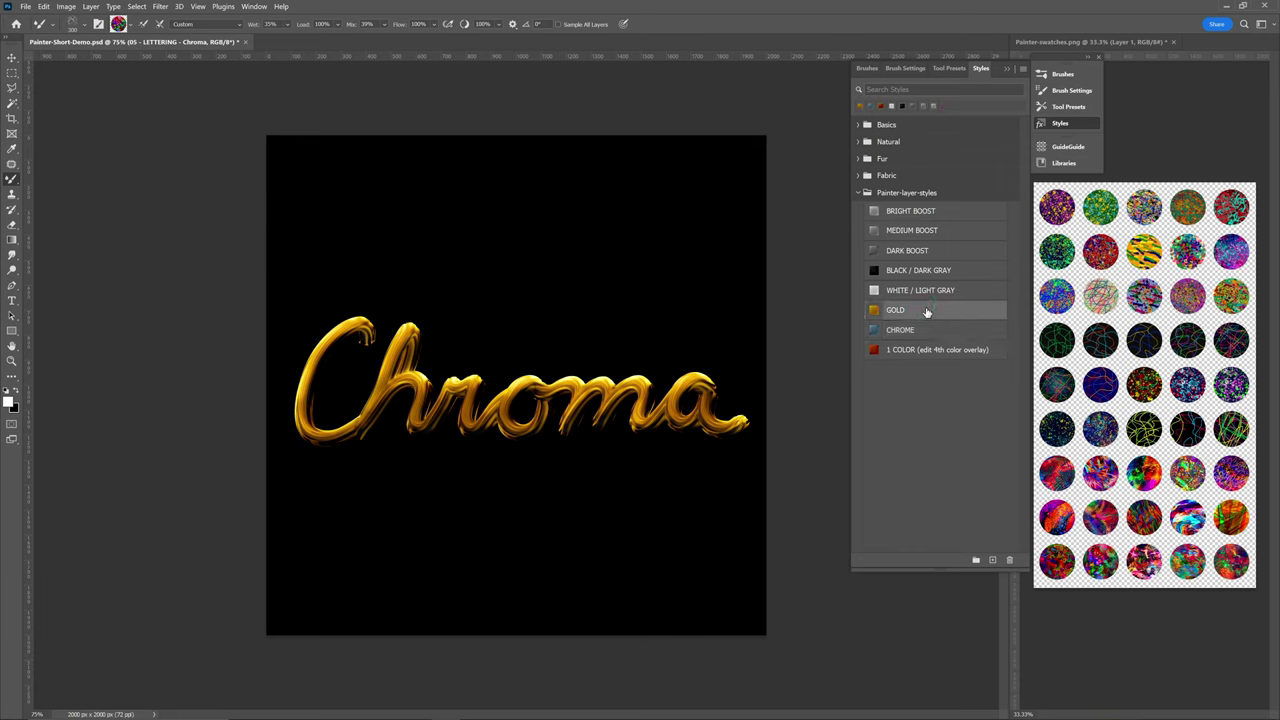